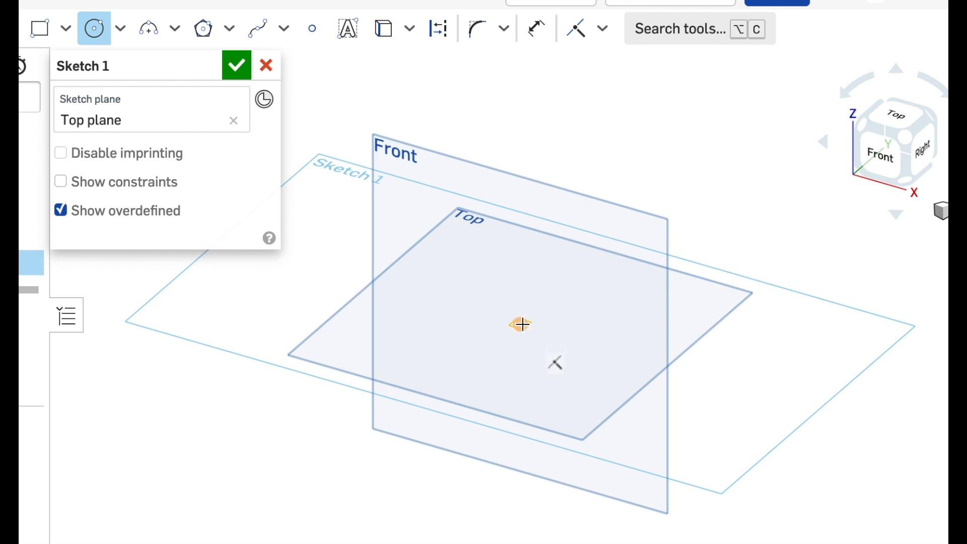
Step: Draw two concentric circles at the origin on the Top plane, 100 mm and 94 mm in diameter, and finish the sketch
click(587, 340)
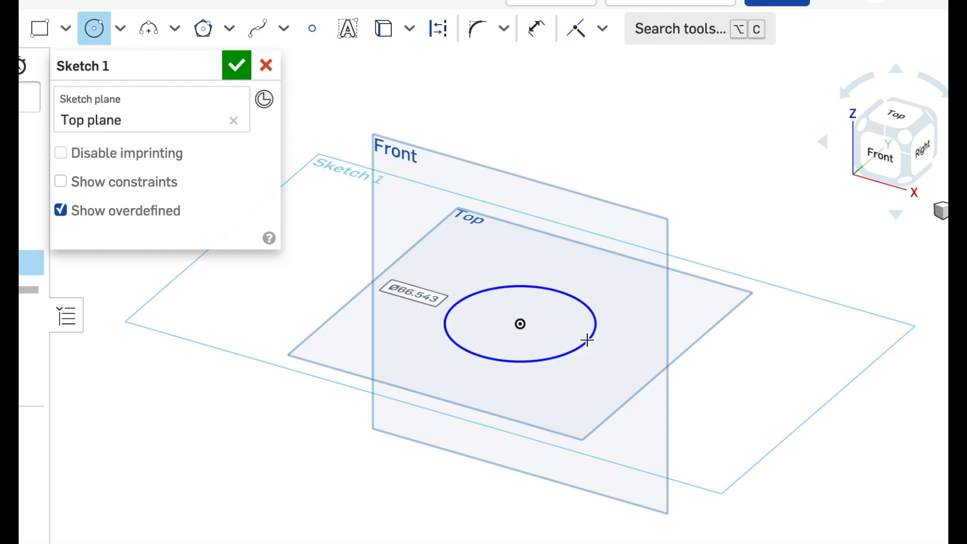
text(100)
key(Return)
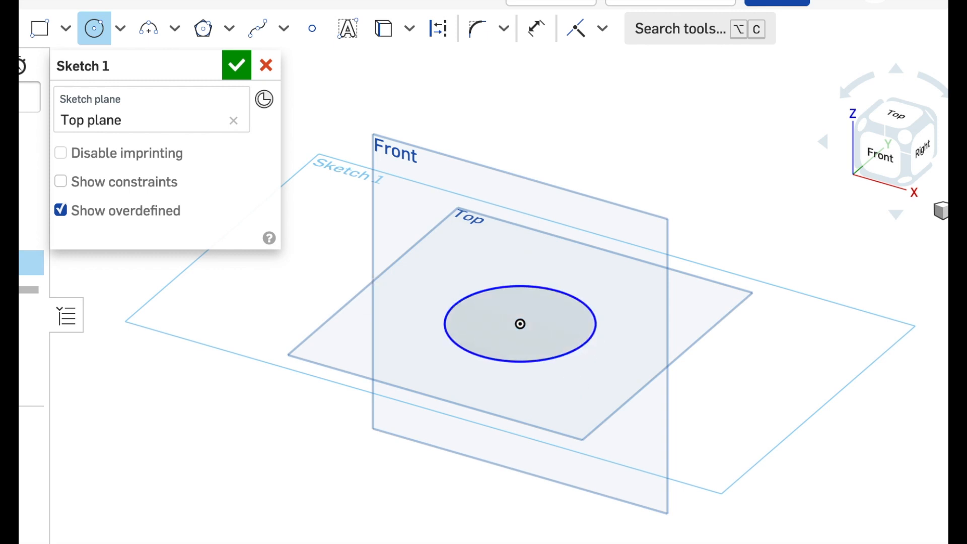
click(520, 323)
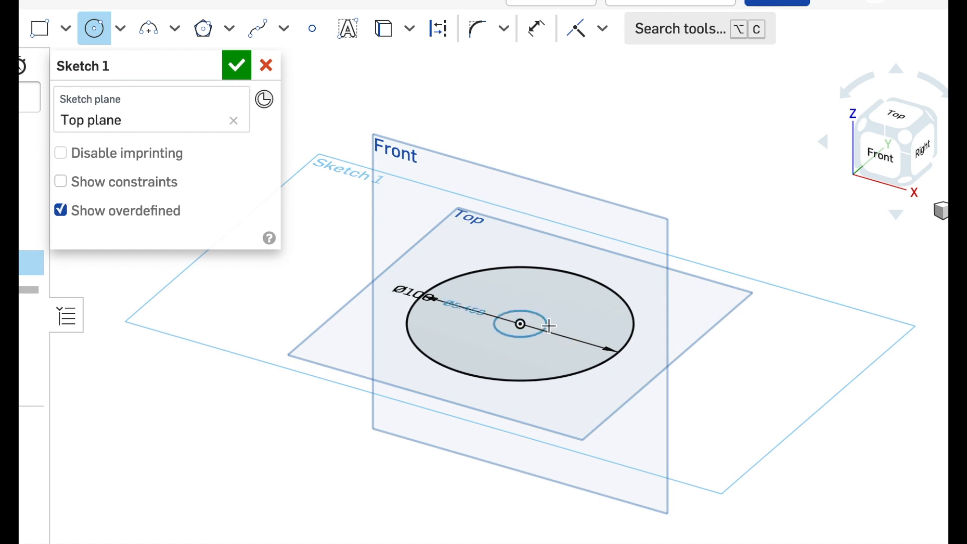
click(580, 328)
text(94)
key(Return)
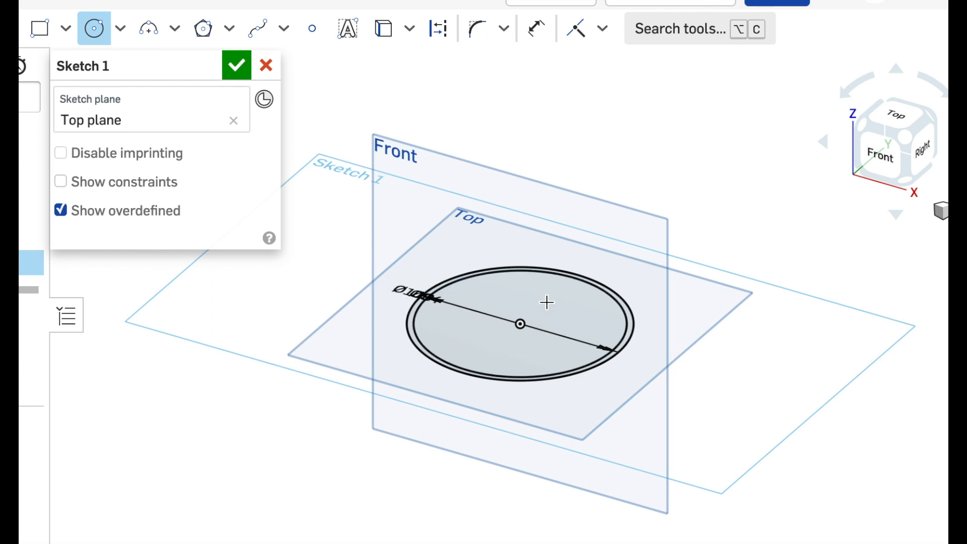
click(236, 70)
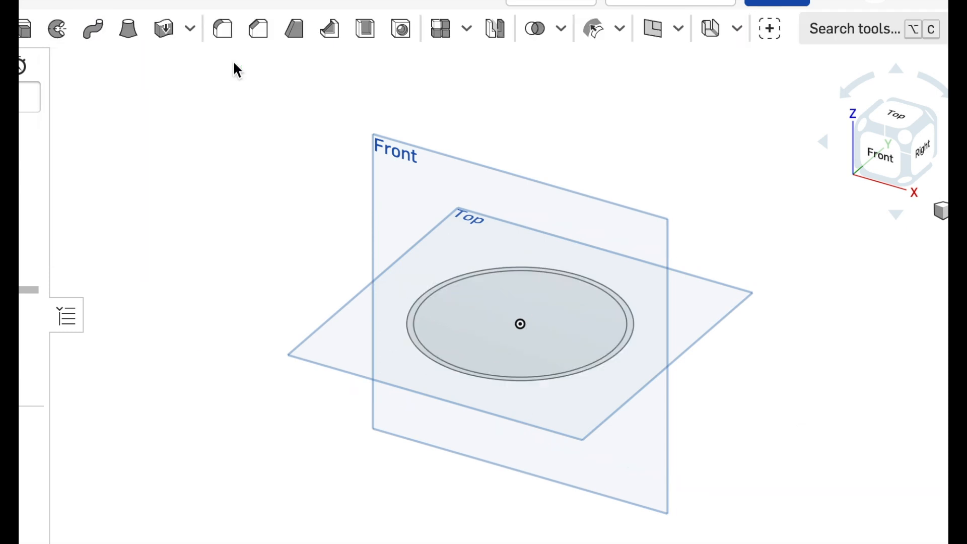
Step: Start a sketch on the Front plane and draw a 12 mm diameter circle about 14 mm directly above the origin
click(885, 169)
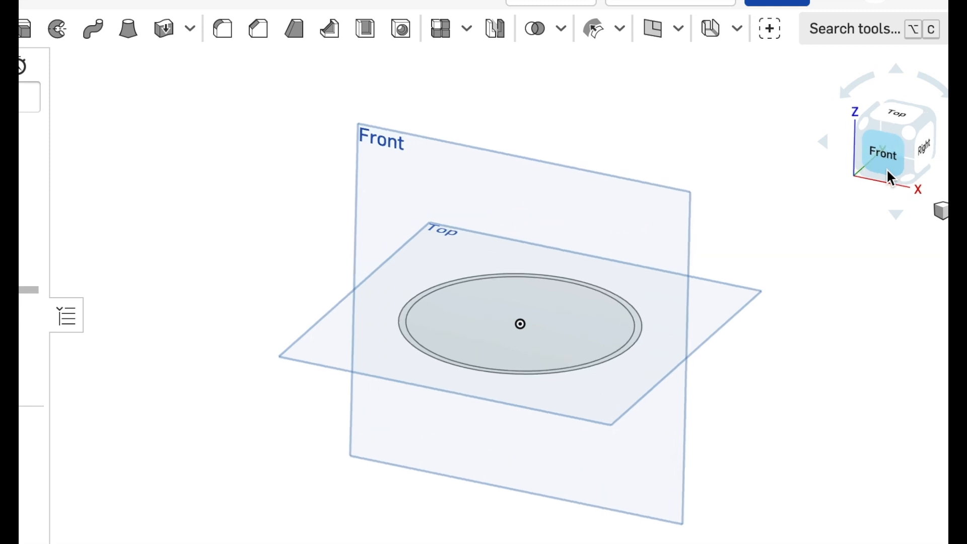
click(316, 199)
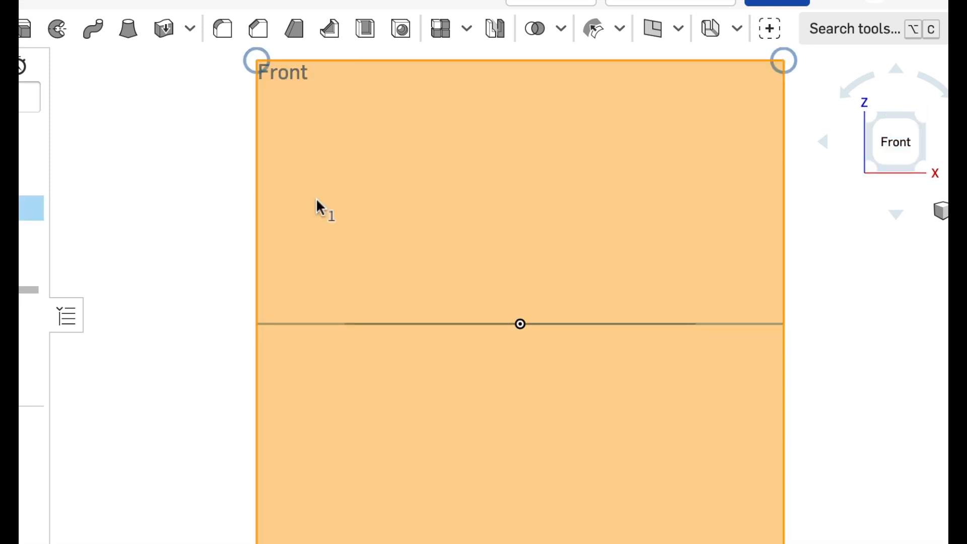
key(shift+s)
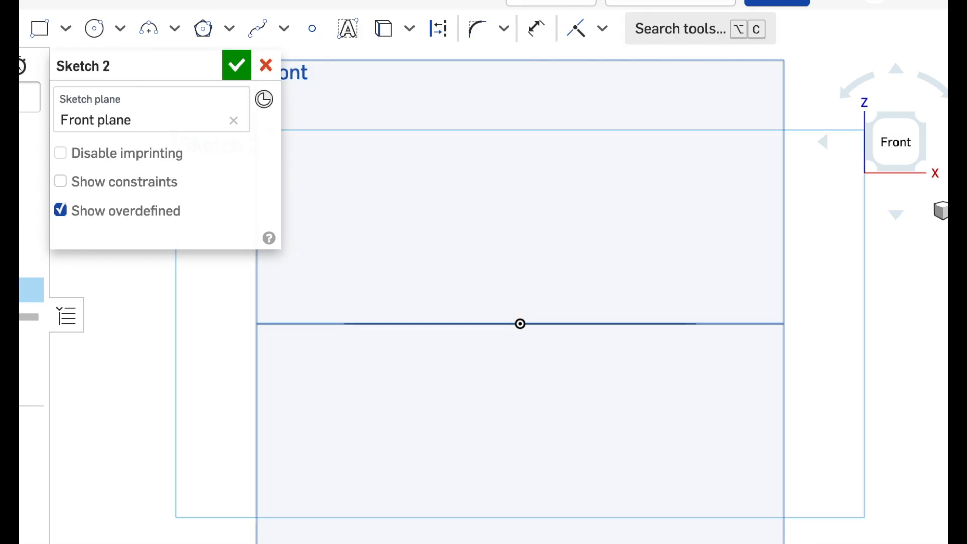
key(c)
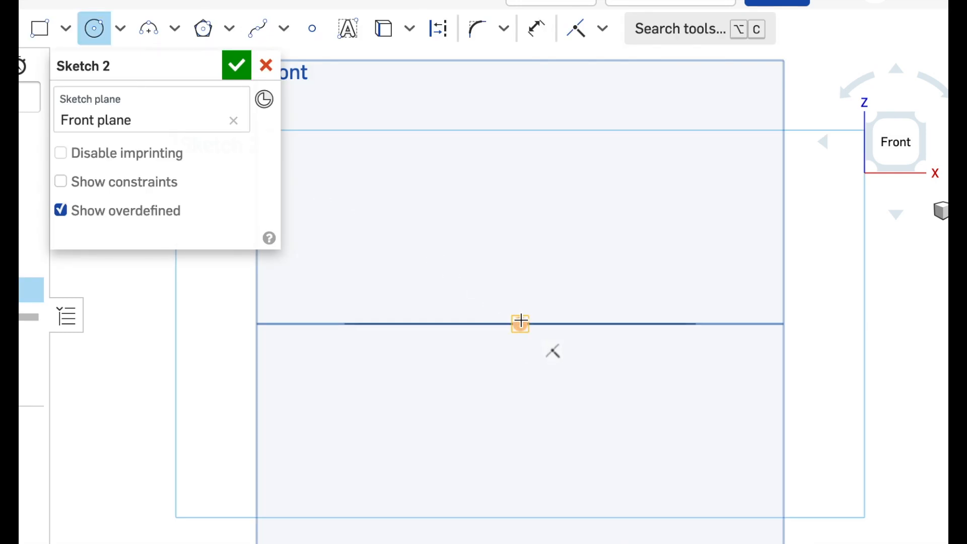
click(520, 275)
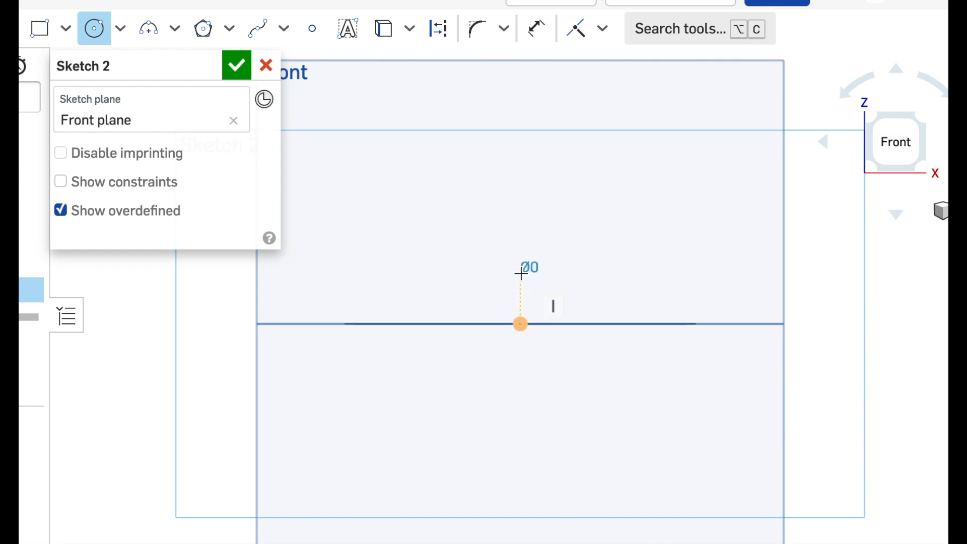
click(535, 276)
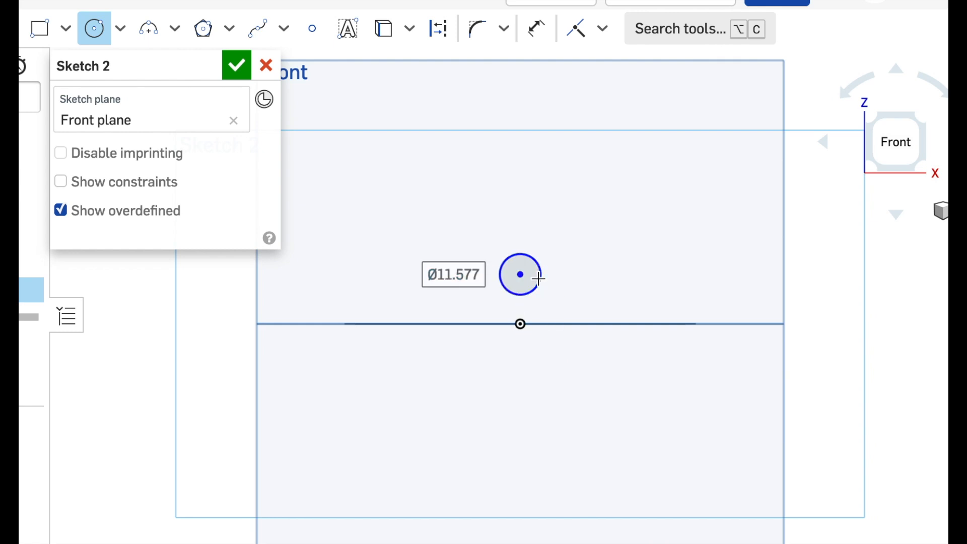
text(12)
key(Return)
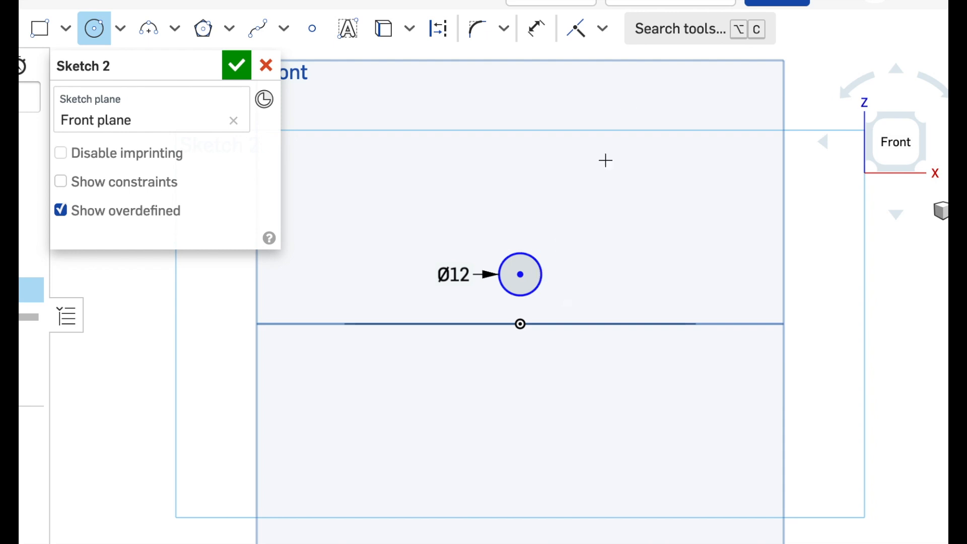
Step: Dimension the circle's center 20 mm above the origin and finish the sketch
click(538, 30)
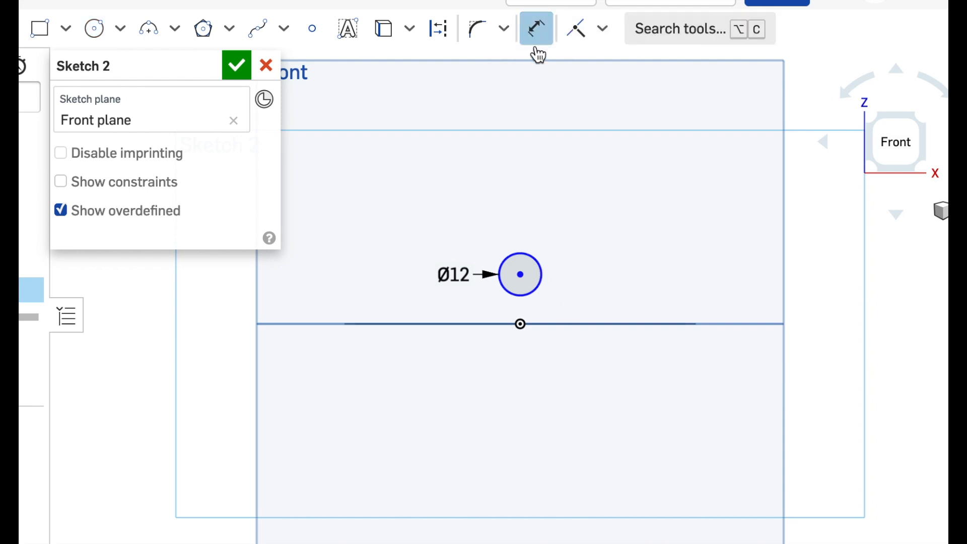
click(521, 277)
click(521, 323)
click(589, 314)
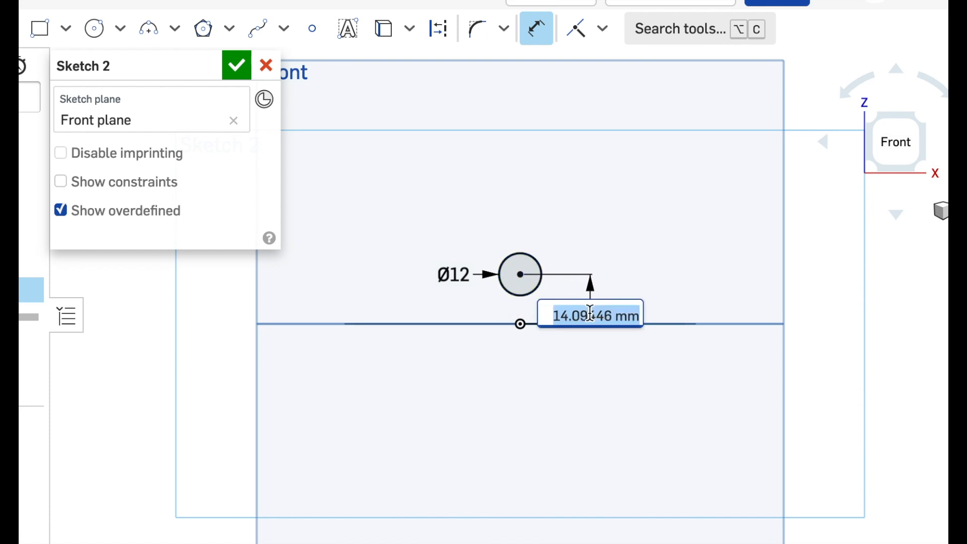
text(20)
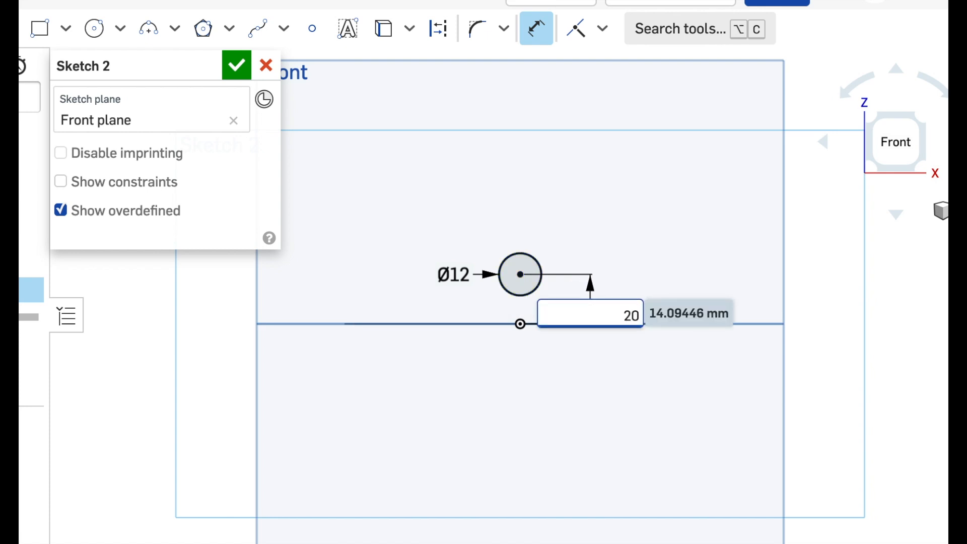
key(Return)
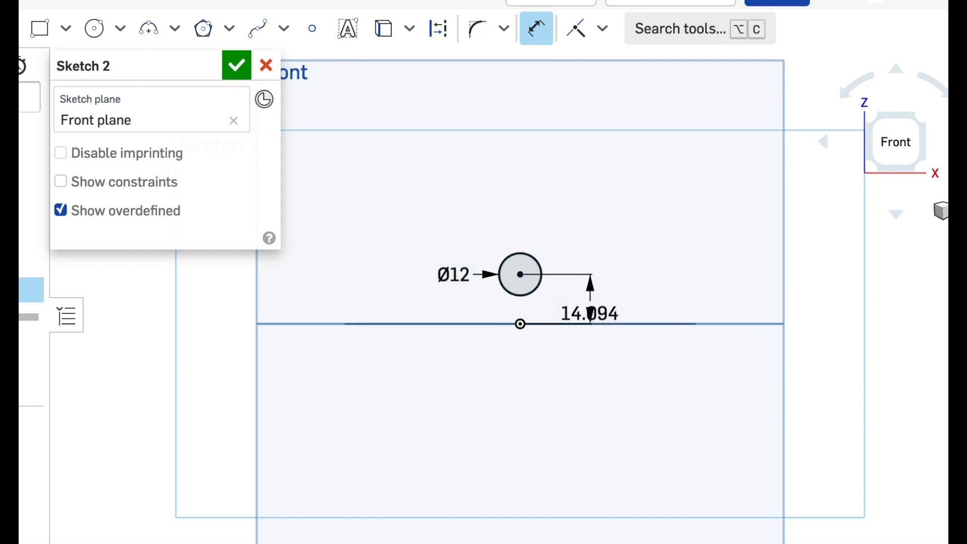
click(237, 65)
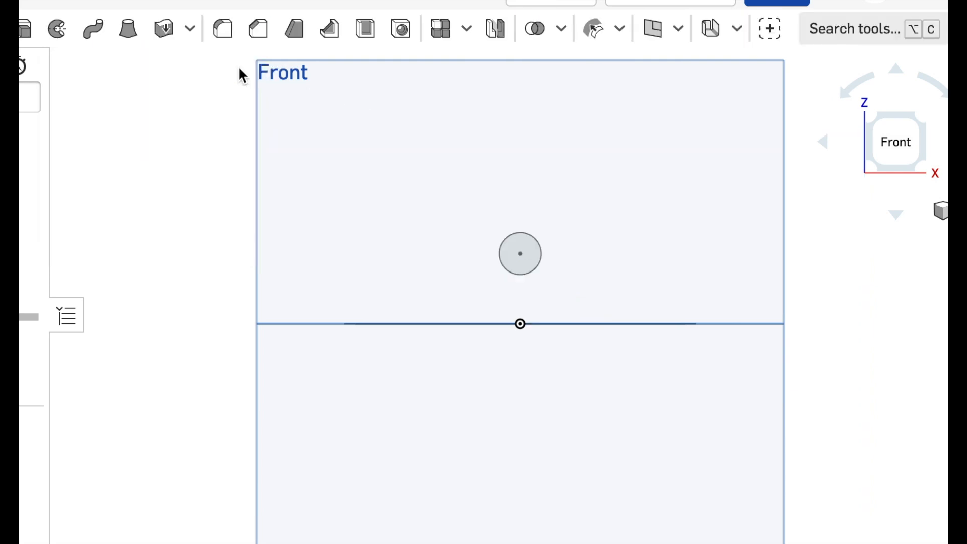
Step: Extrude the ring between the two concentric circles as a new solid with a depth of 200 mm
click(896, 214)
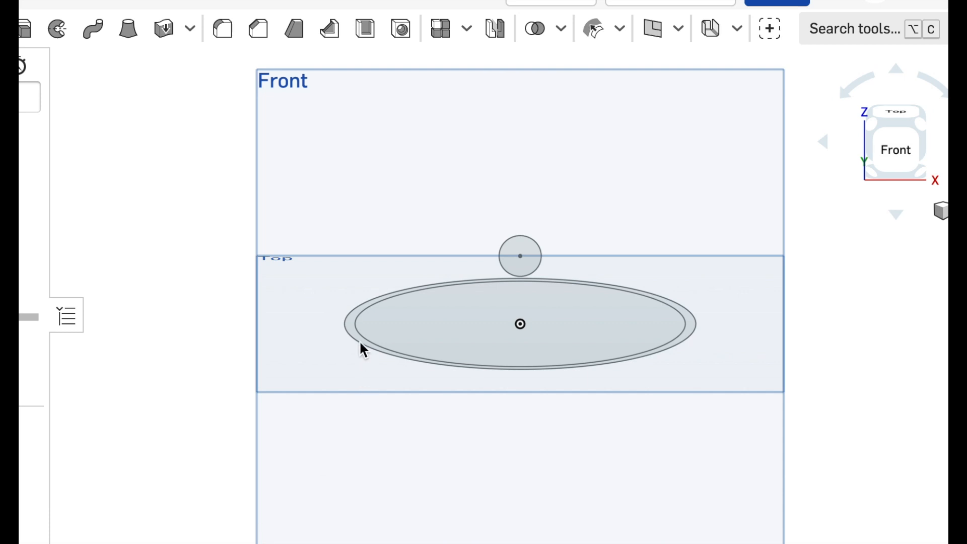
scroll(359, 335, up, 5)
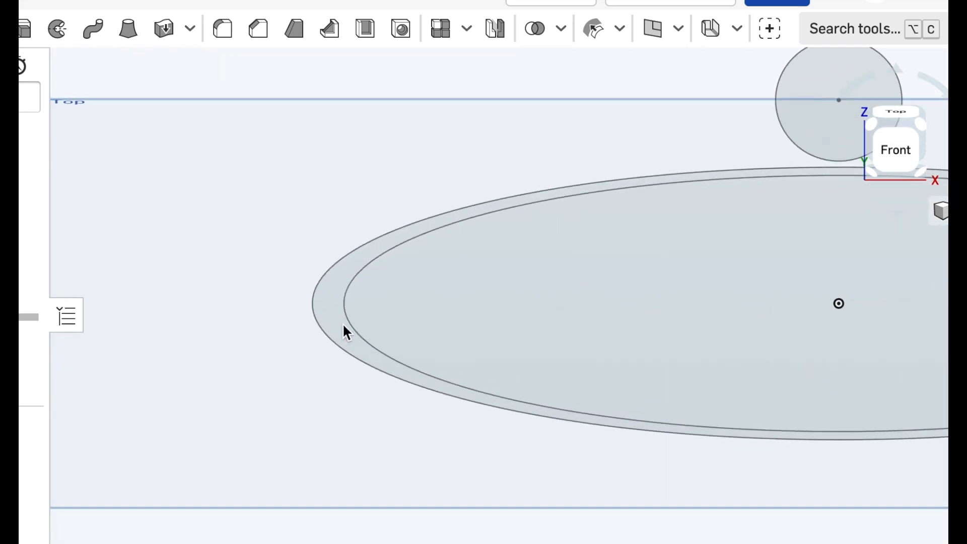
click(335, 317)
click(26, 30)
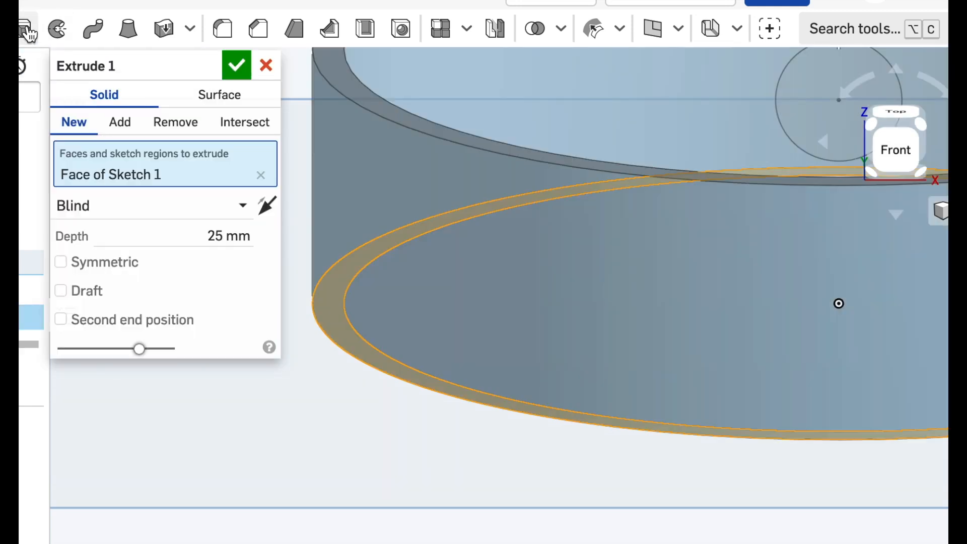
click(216, 235)
text(200)
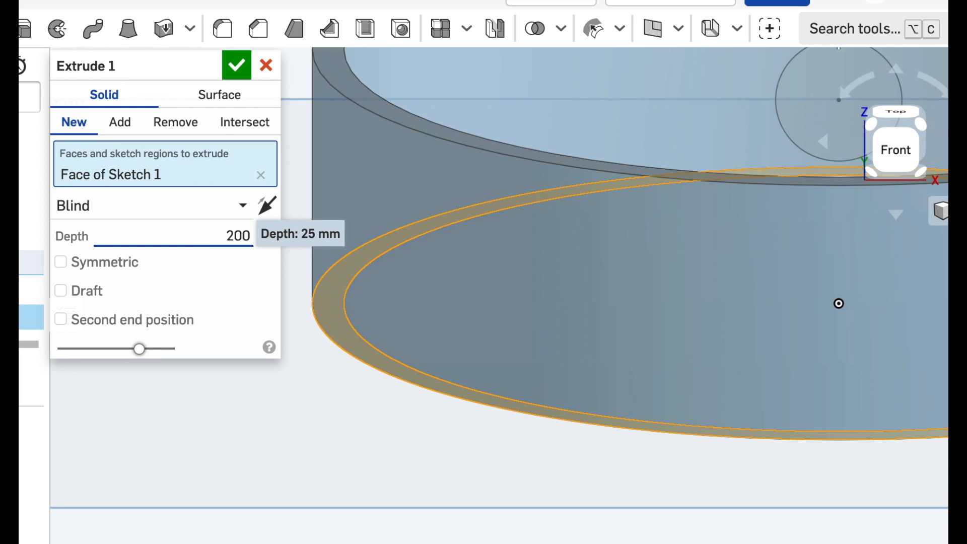
key(Return)
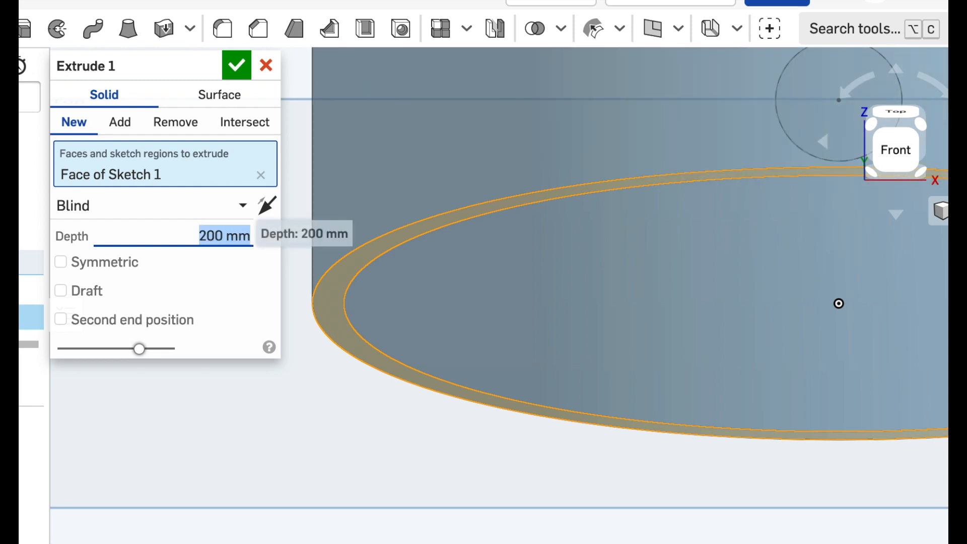
click(235, 77)
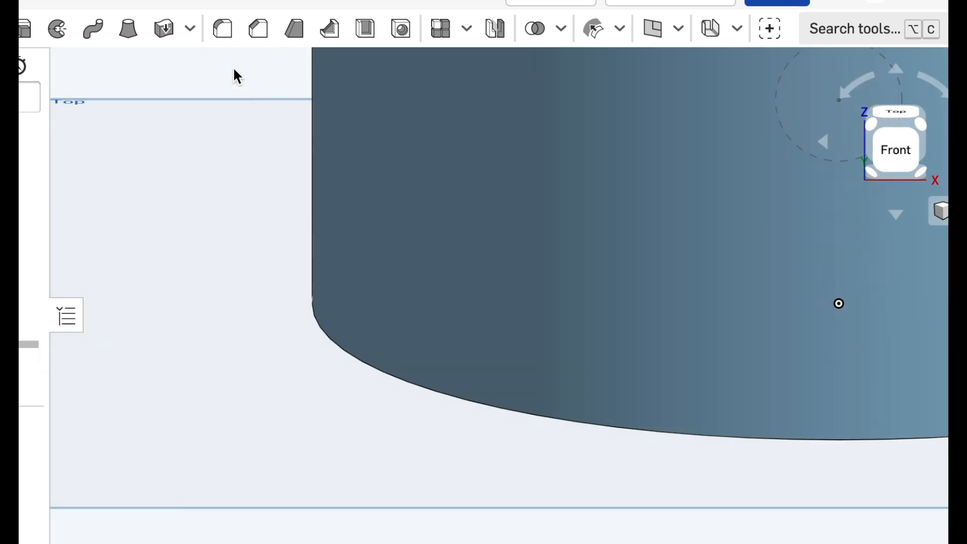
Step: Start an extrude of the 12 mm circle on the Front plane as a Remove operation
scroll(547, 250, down, 5)
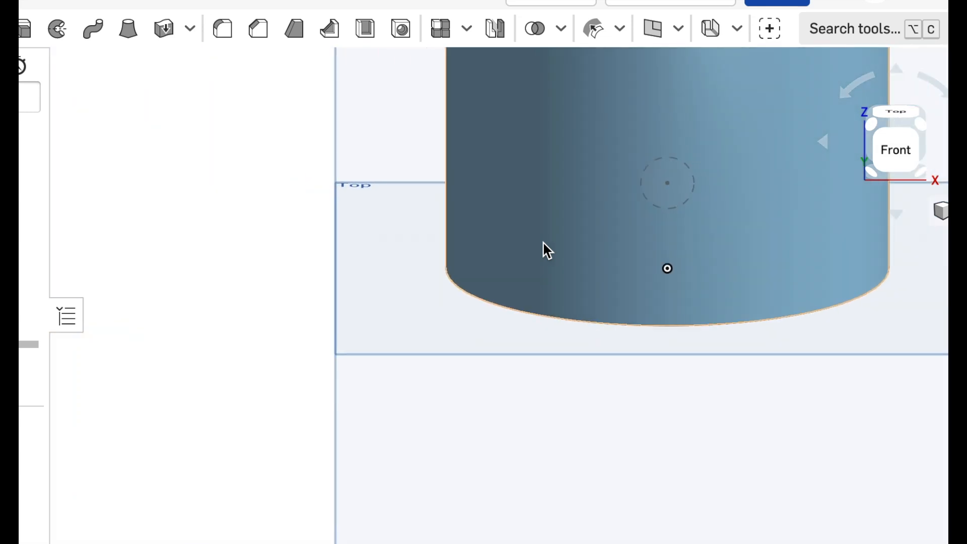
scroll(547, 251, down, 6)
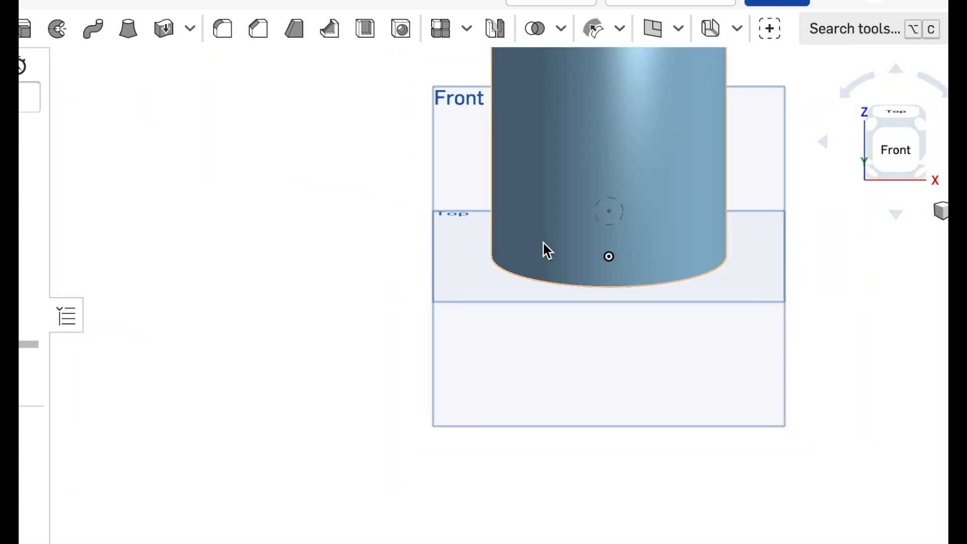
scroll(548, 250, down, 3)
scroll(548, 250, down, 2)
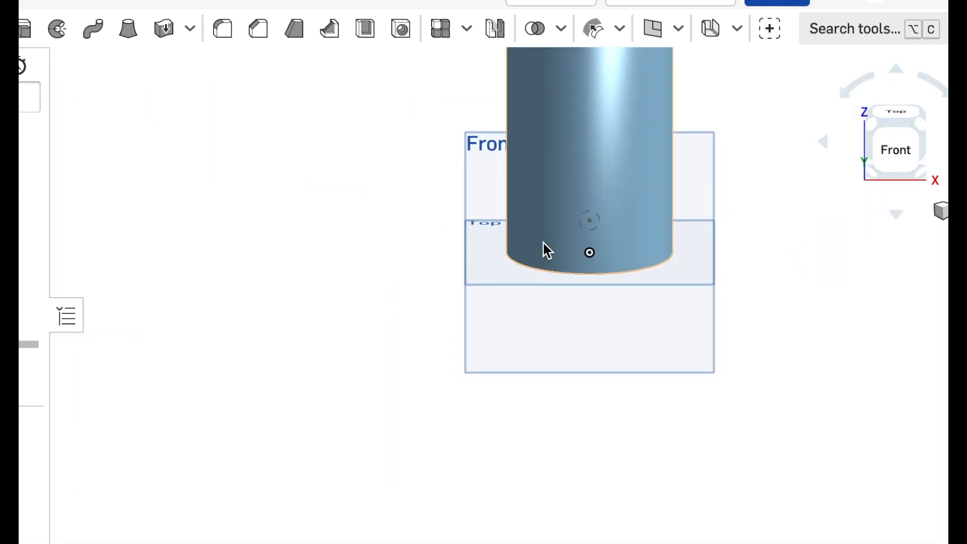
click(898, 216)
click(897, 65)
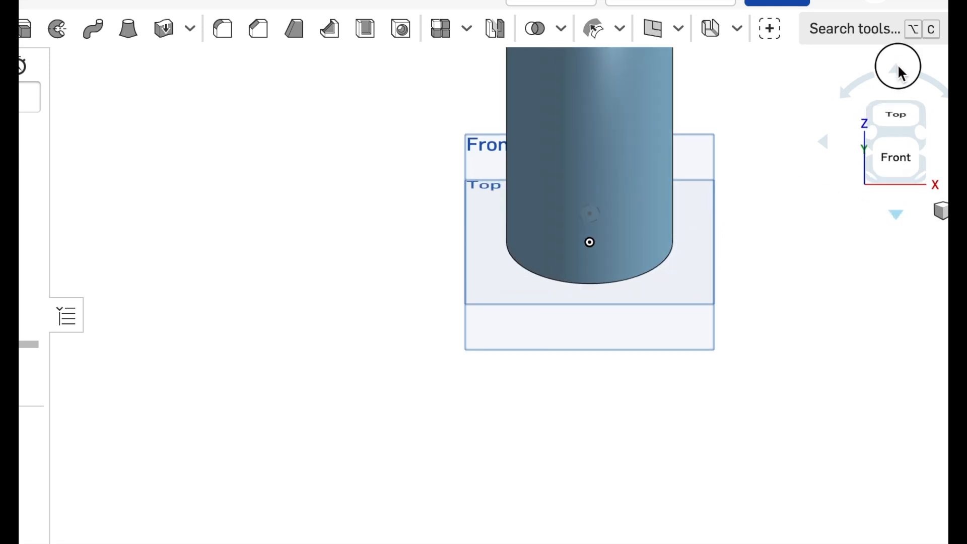
click(897, 64)
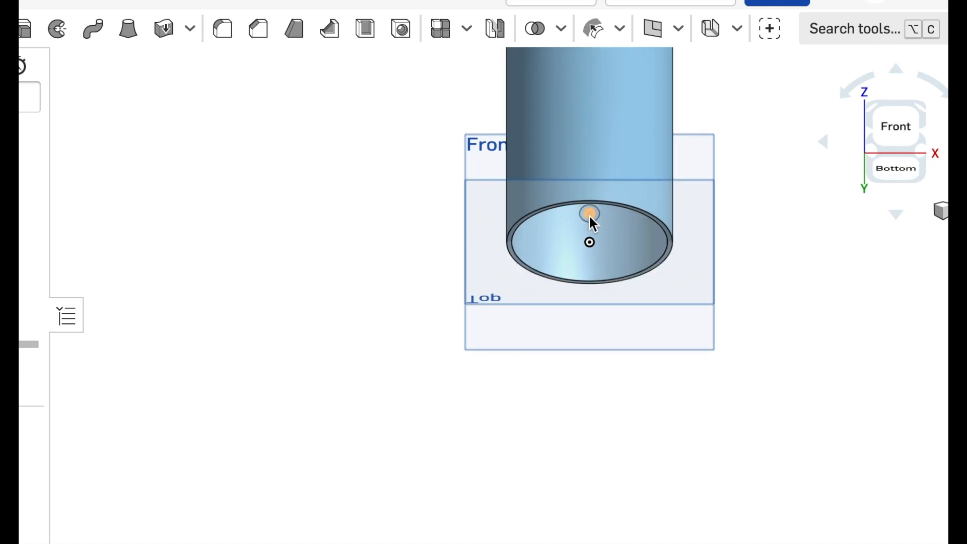
scroll(593, 217, up, 4)
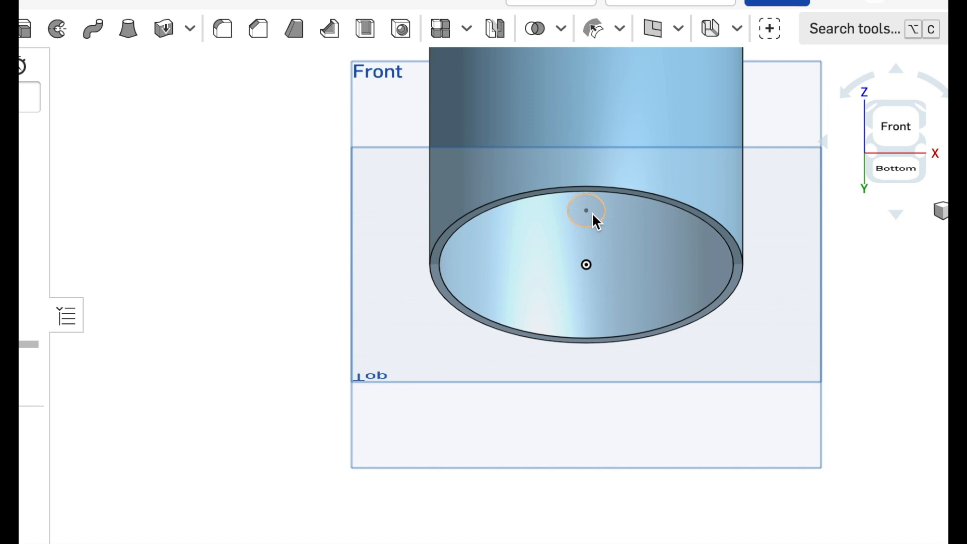
click(591, 211)
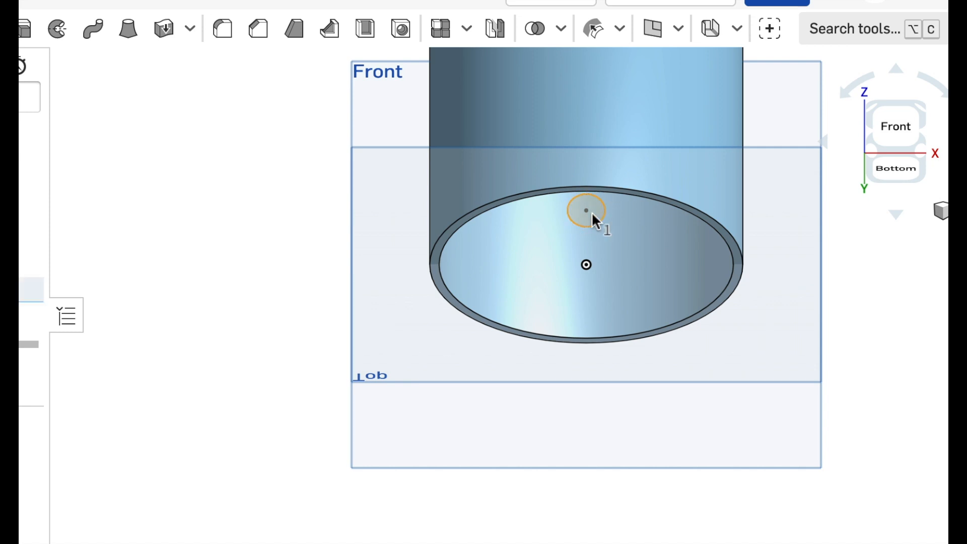
click(468, 29)
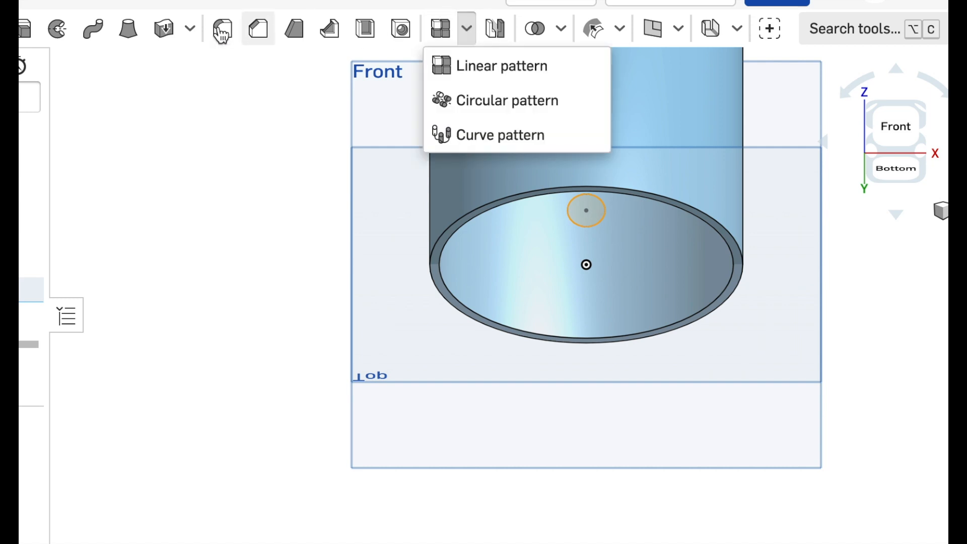
click(25, 31)
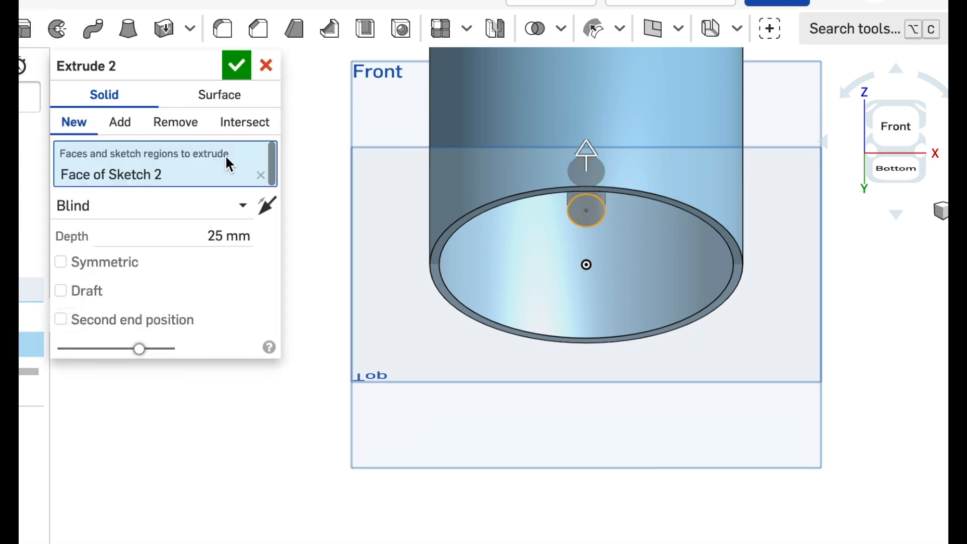
click(176, 126)
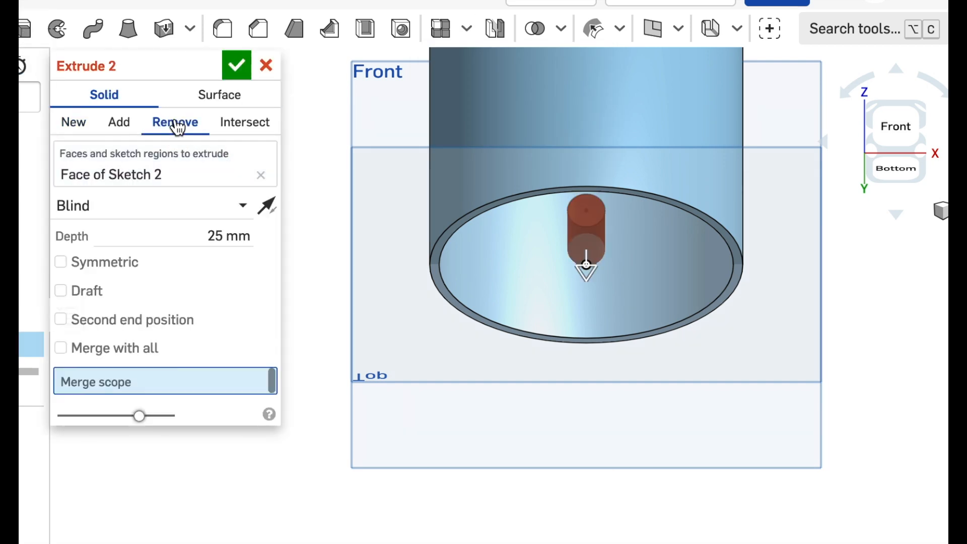
Step: Set the cut's end type to Through all, flip its direction toward the tube's front wall, and finish the extrude
click(246, 206)
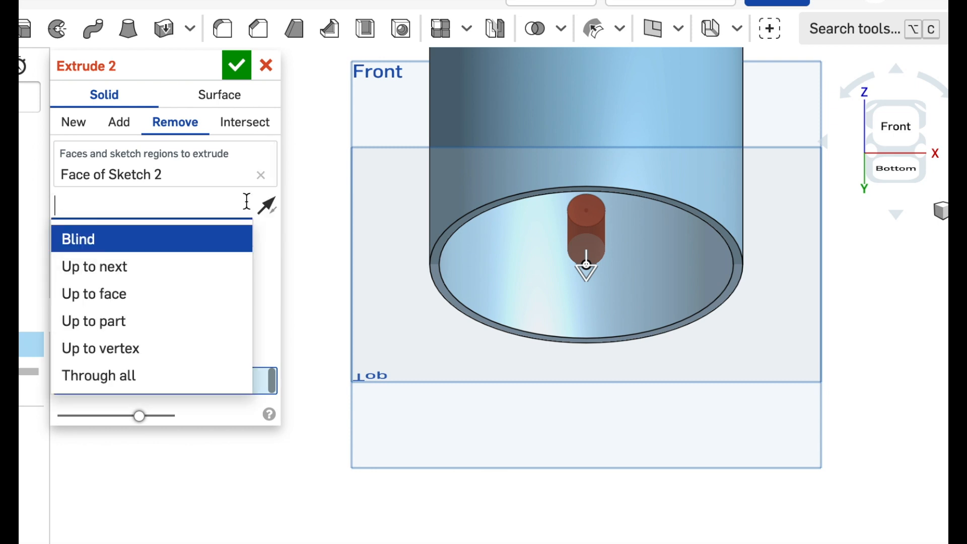
click(114, 374)
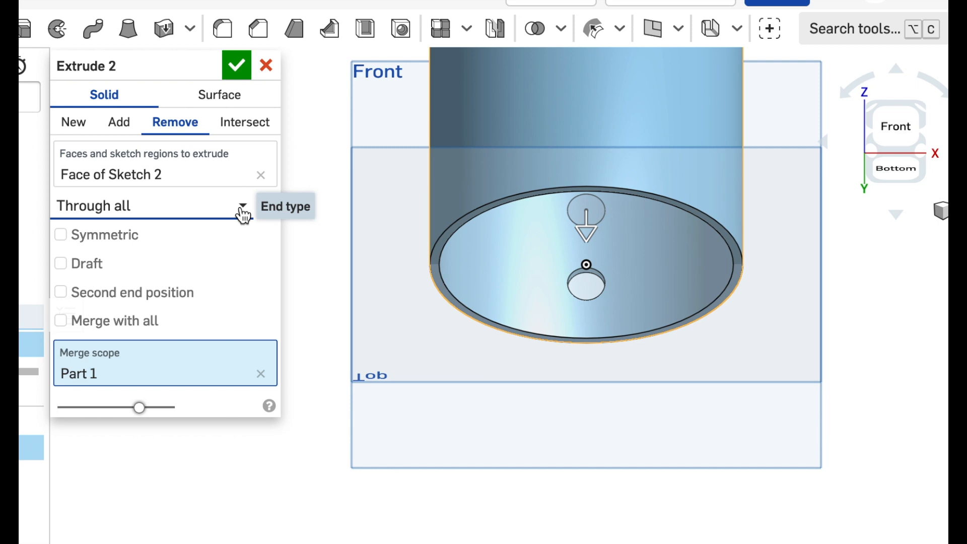
click(588, 229)
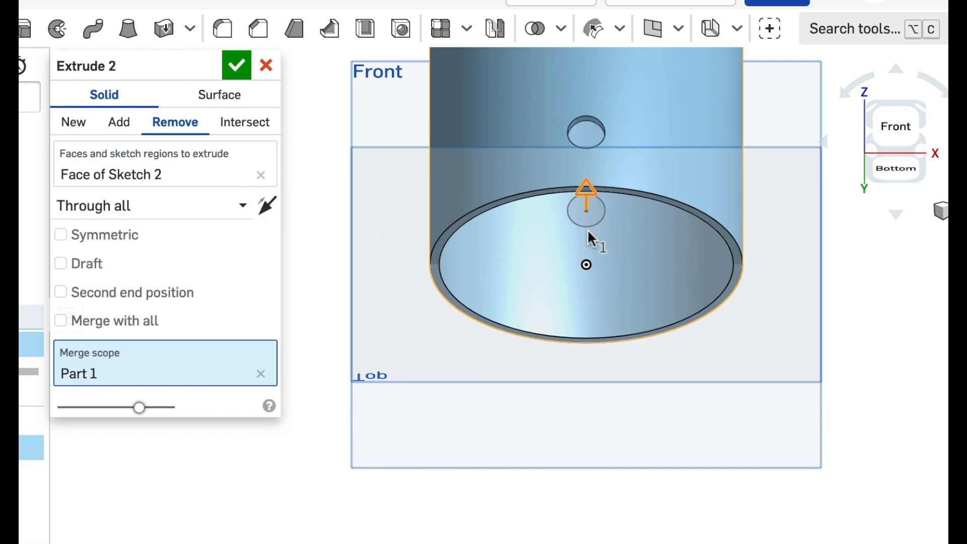
click(241, 66)
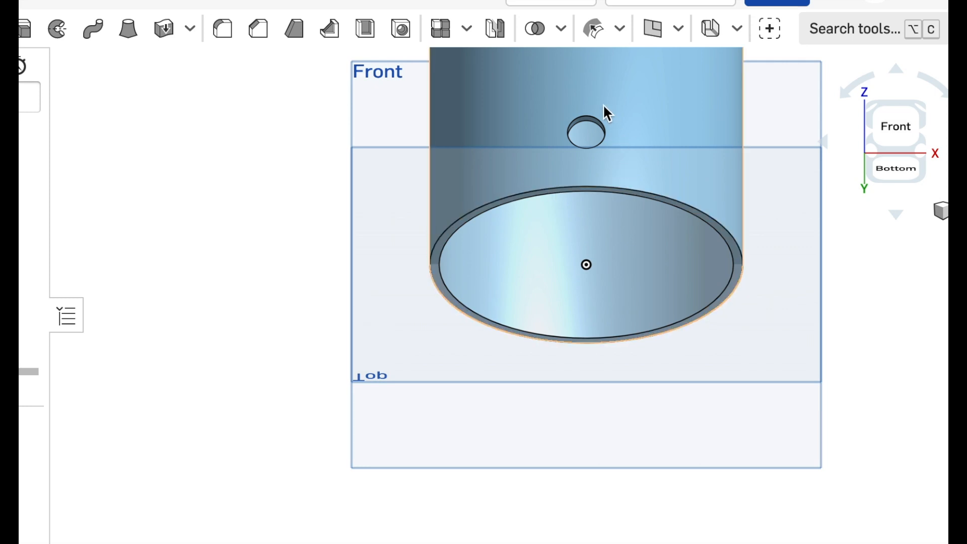
Step: Start a circular feature pattern with the outer circular edge of the tube's bottom end as its axis
click(601, 138)
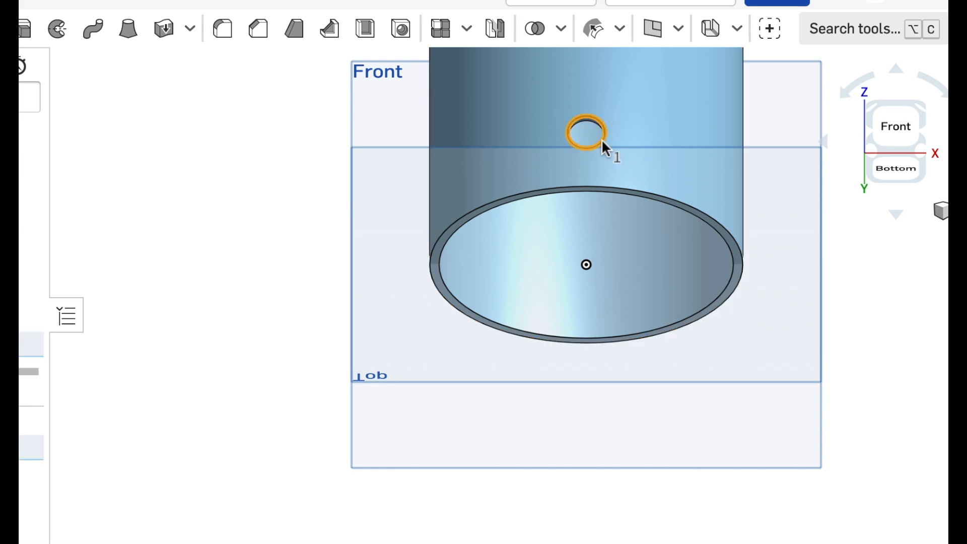
click(467, 31)
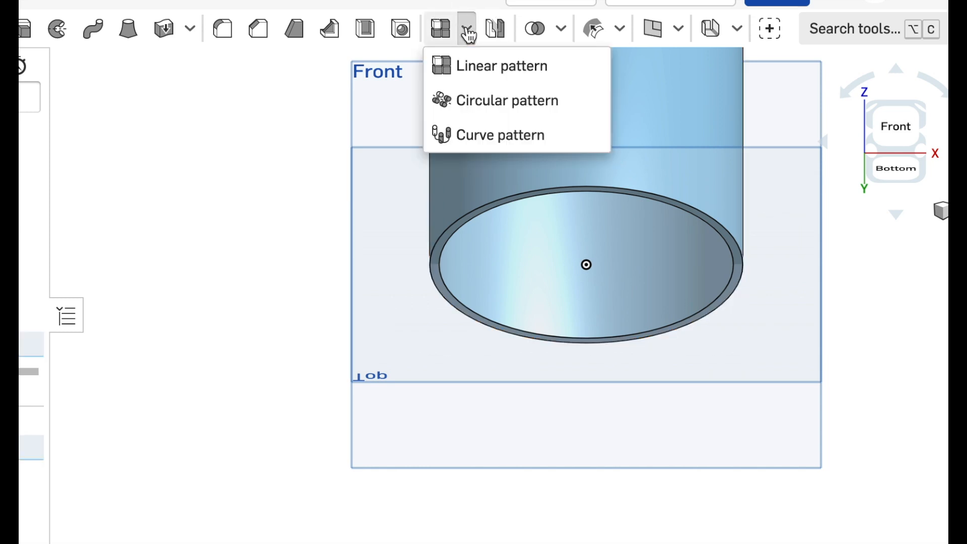
click(461, 102)
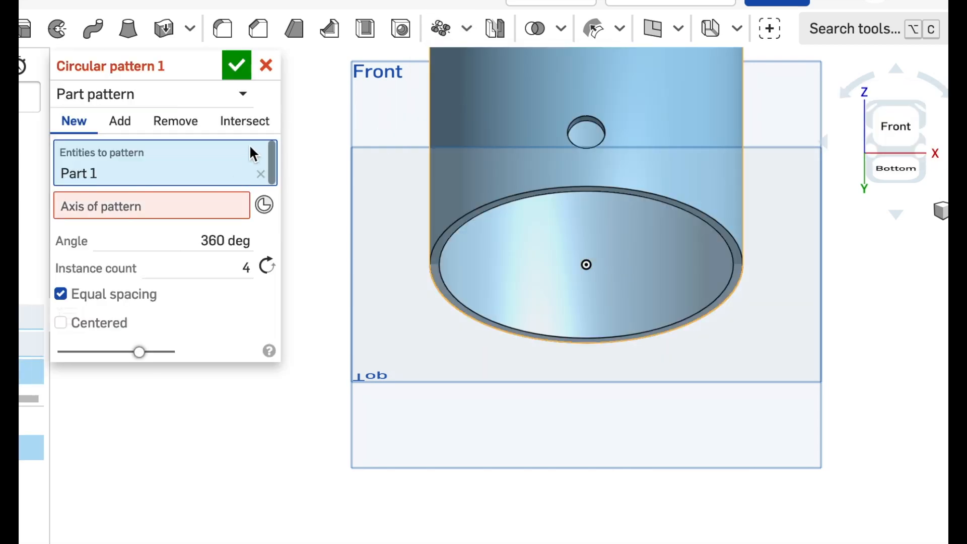
click(243, 94)
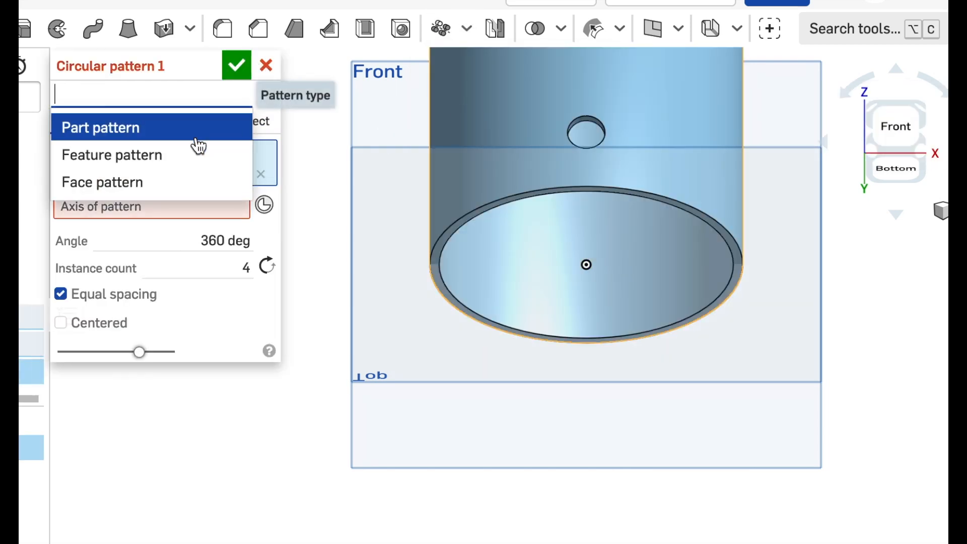
click(181, 156)
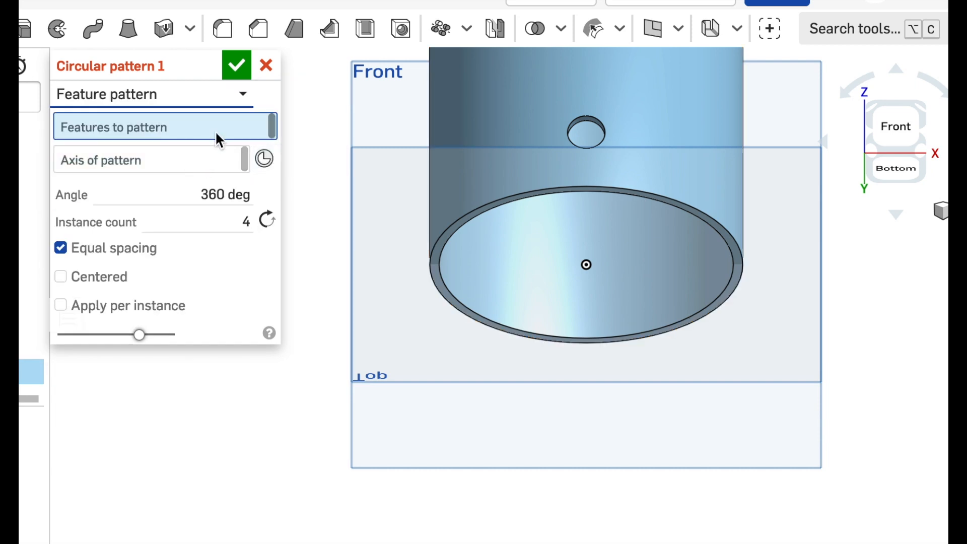
click(199, 159)
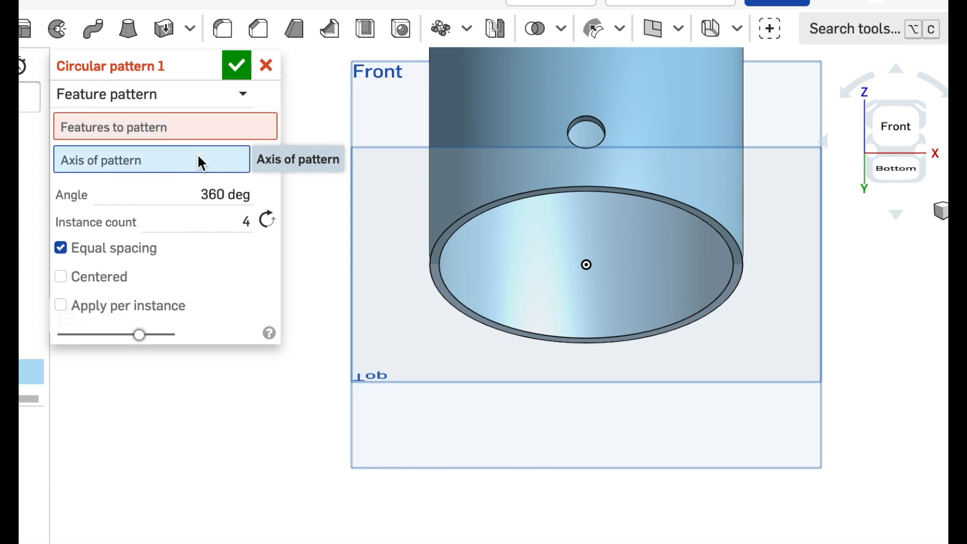
click(573, 187)
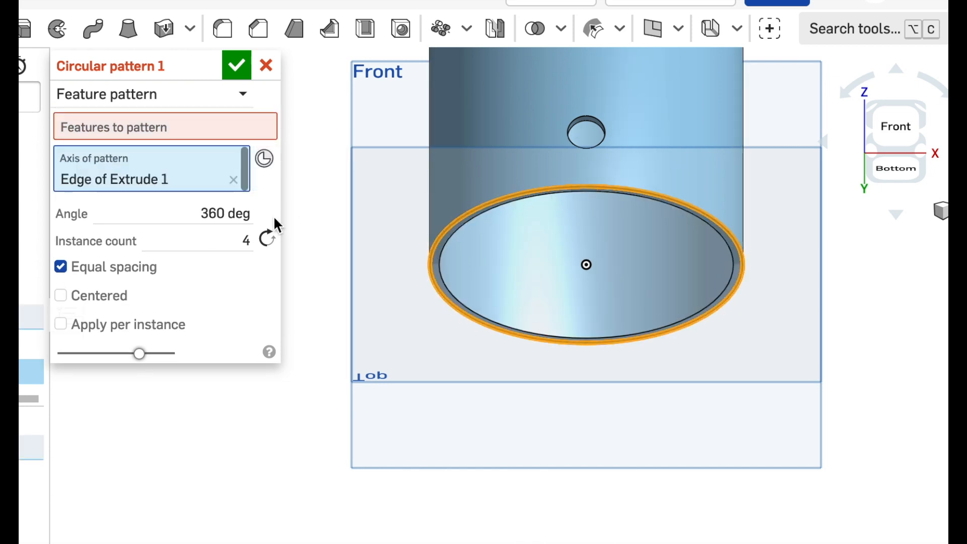
Step: Set the circular pattern to 16 instances, choose the 12 mm hole cut as the feature to pattern, and finish it
click(236, 242)
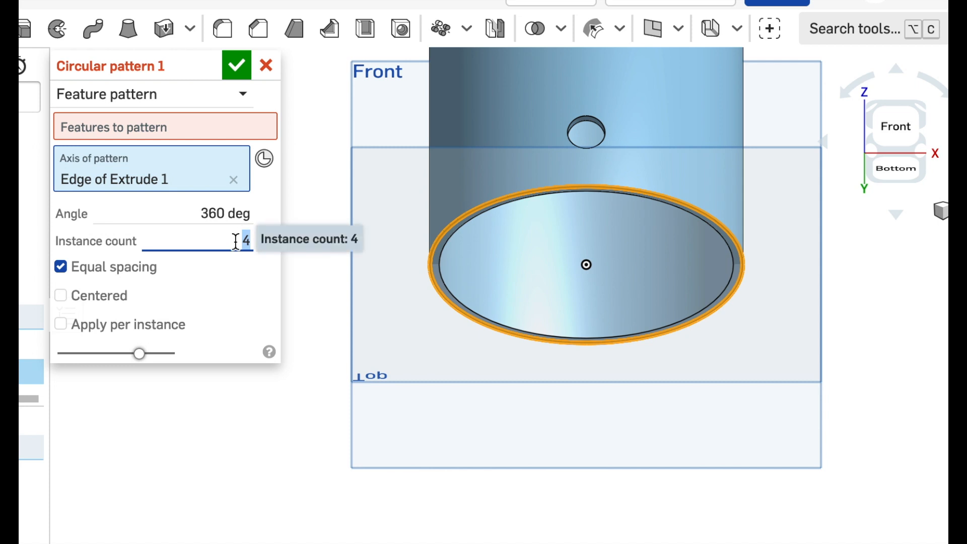
text(16)
click(210, 121)
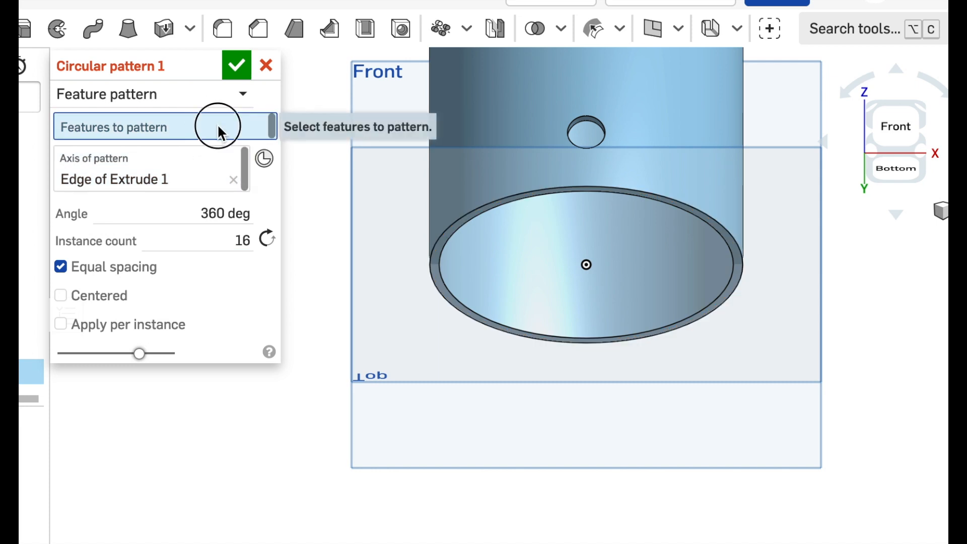
click(599, 135)
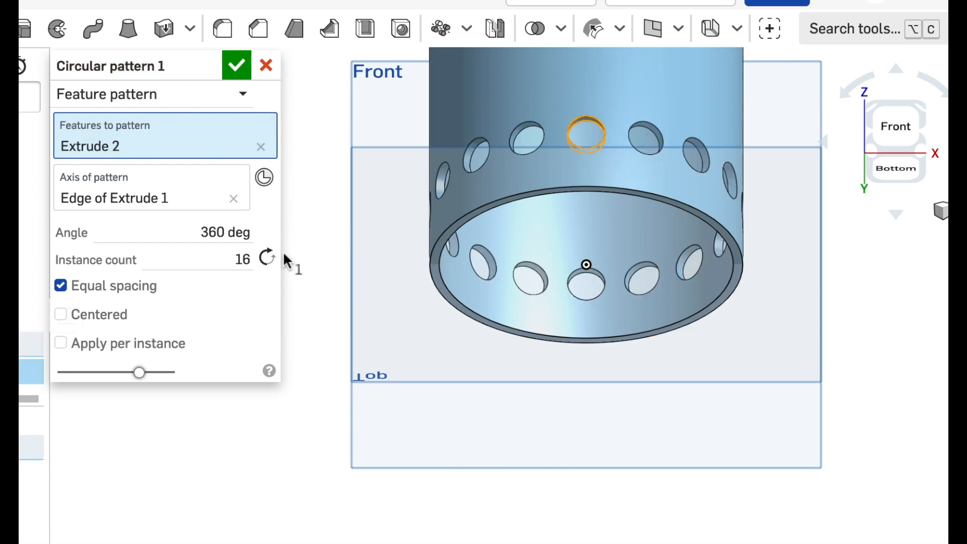
click(237, 63)
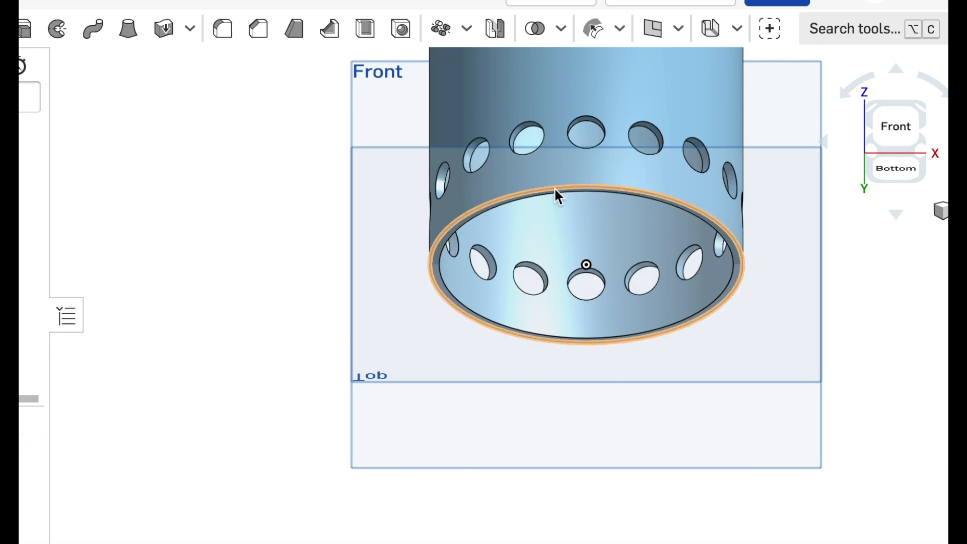
Step: Start a linear feature pattern with the original 12 mm hole cut in the front wall as the feature to pattern
click(601, 142)
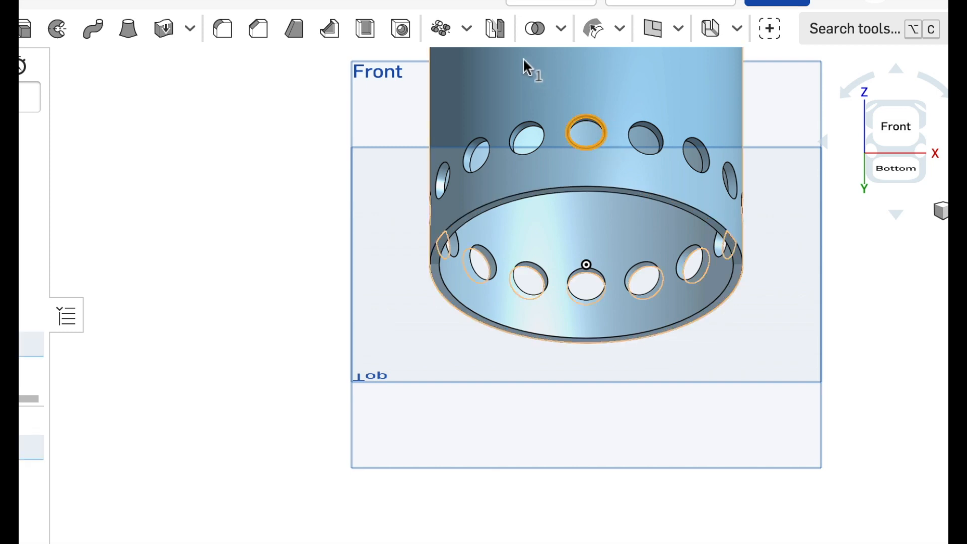
click(471, 32)
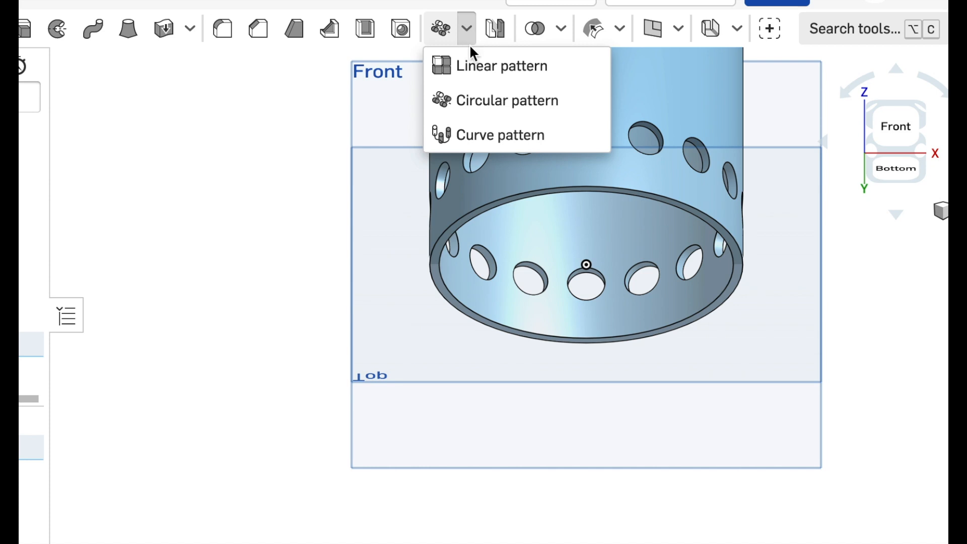
click(471, 69)
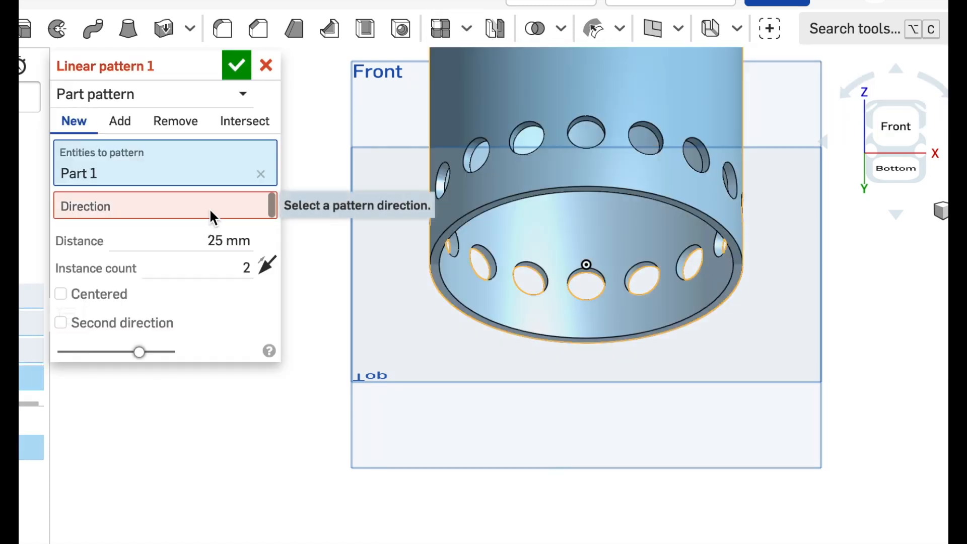
click(251, 97)
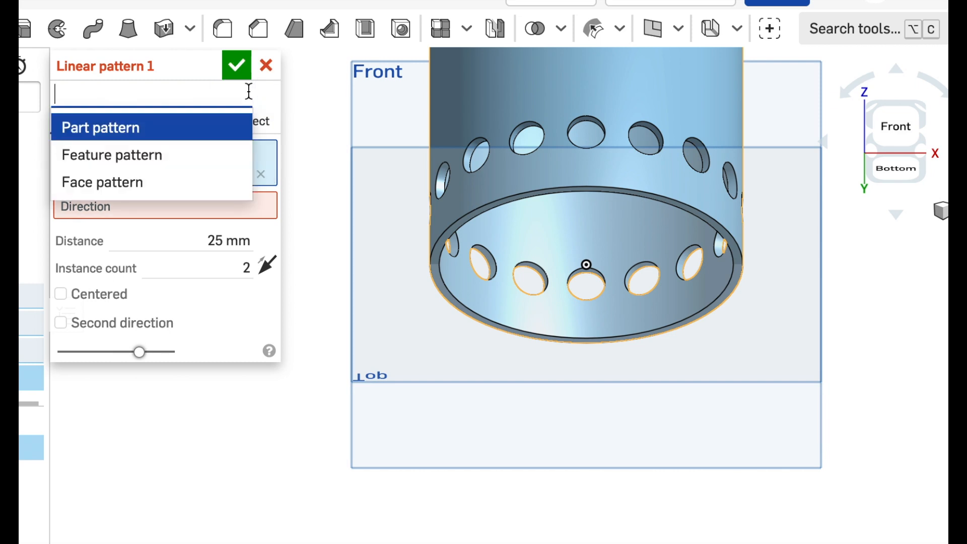
click(149, 160)
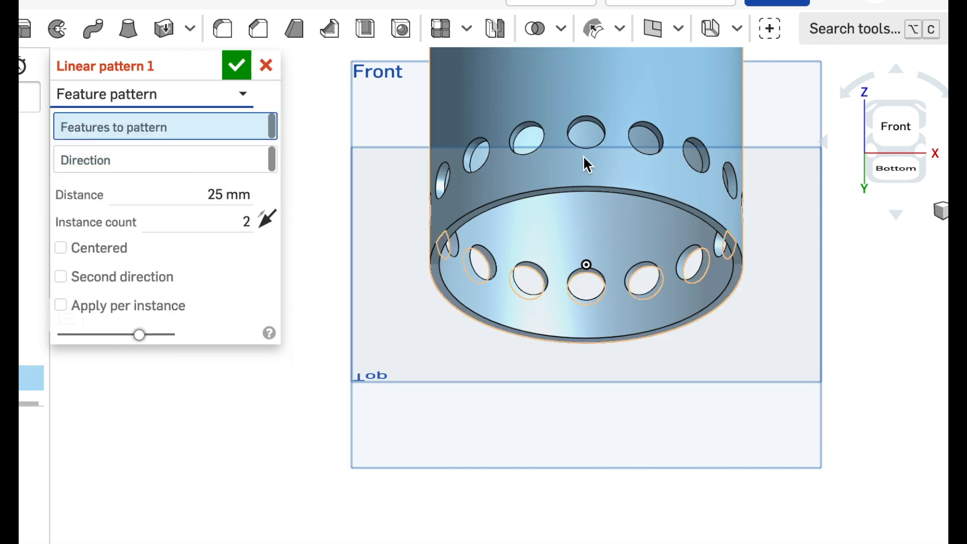
click(596, 154)
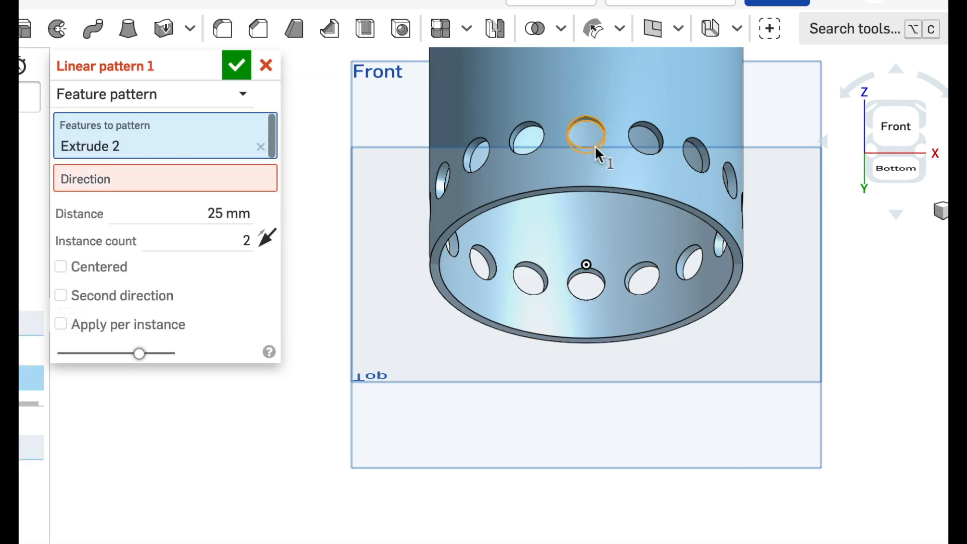
Step: Try the Front plane as the linear pattern's direction and replace it with the Top plane
click(240, 176)
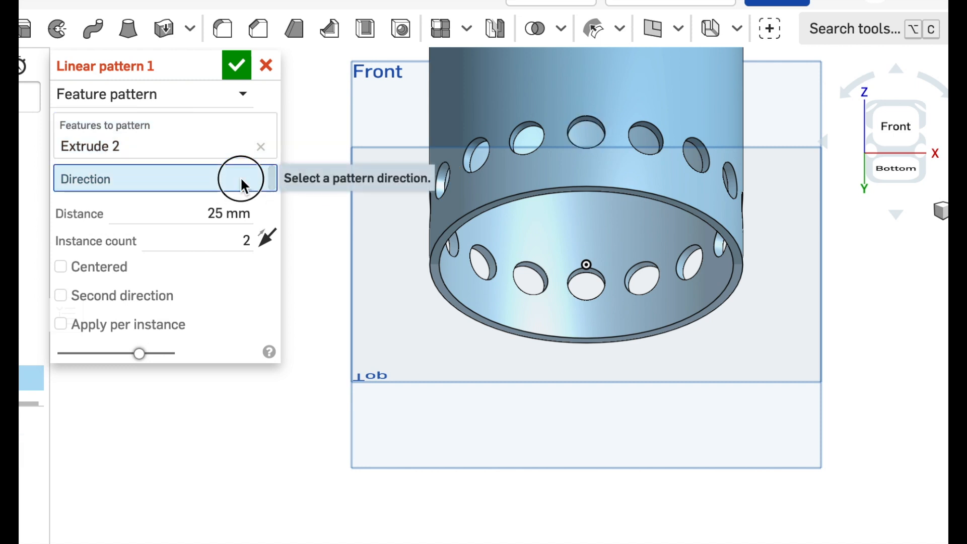
click(383, 418)
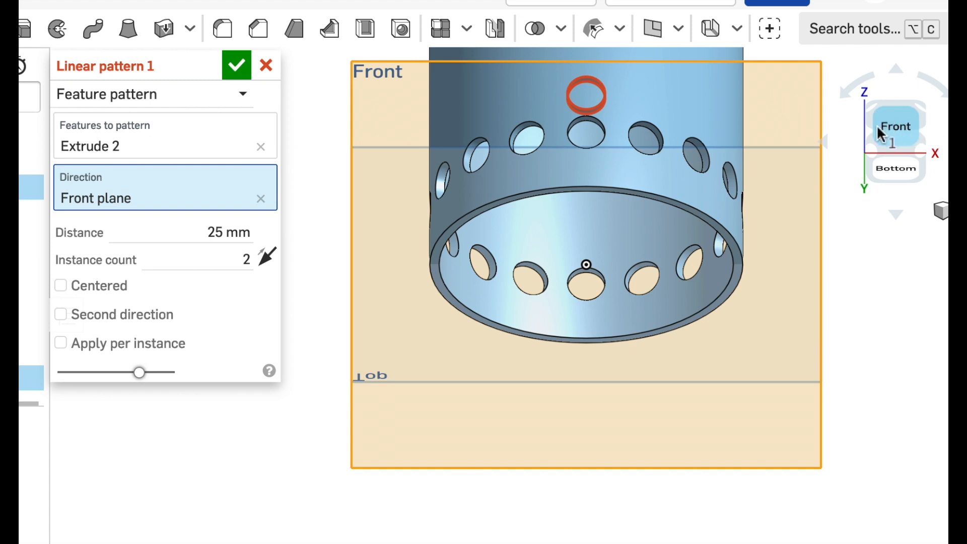
click(874, 105)
click(874, 104)
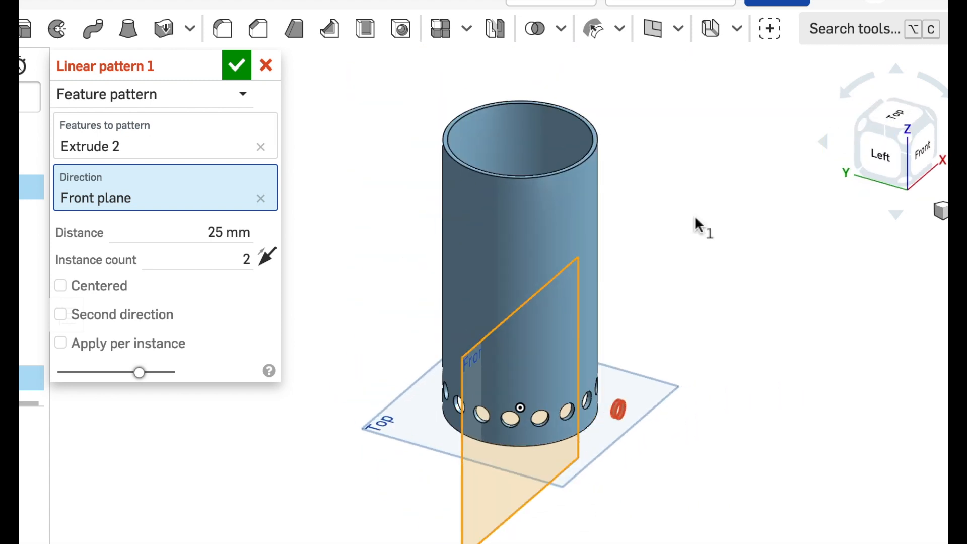
click(421, 422)
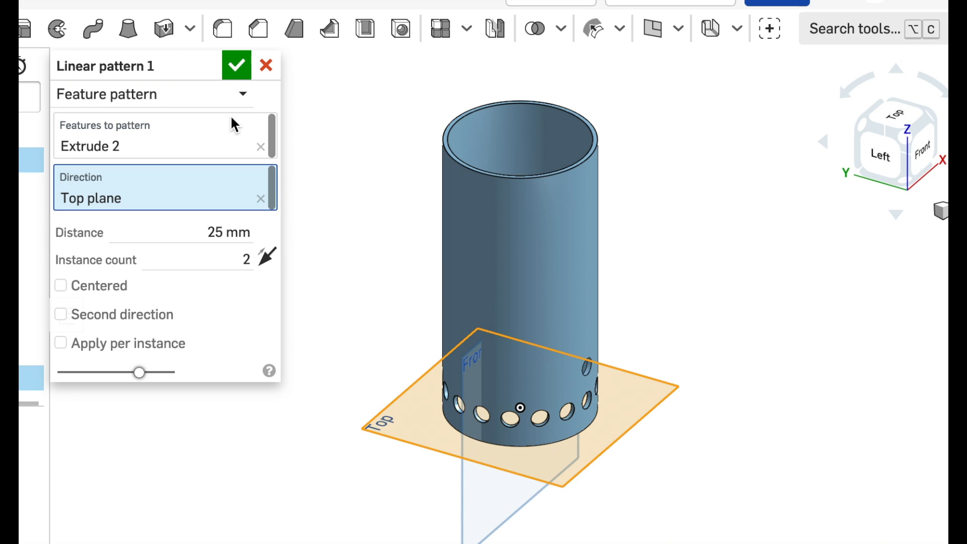
Step: Set the linear pattern of the single hole to 20 mm spacing and 9 instances, and finish it
click(223, 232)
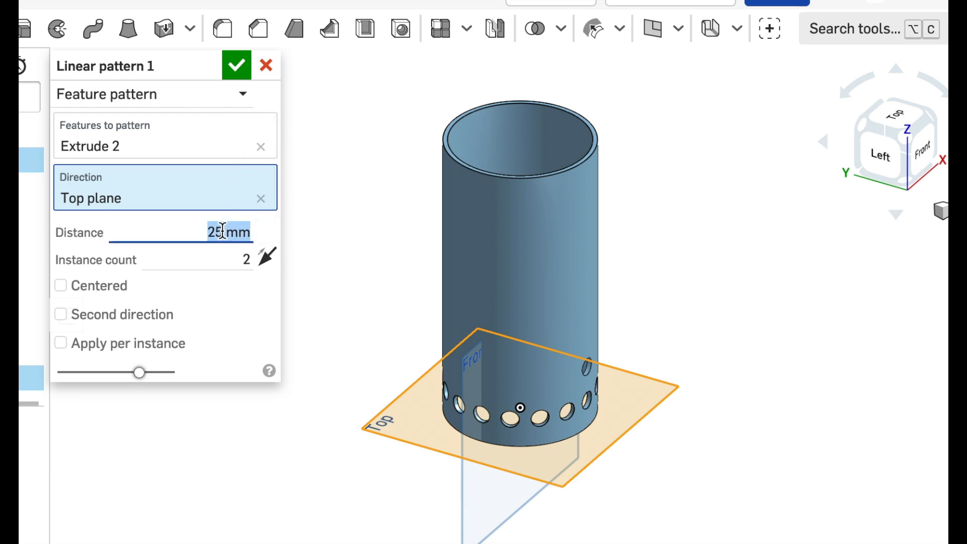
text(20)
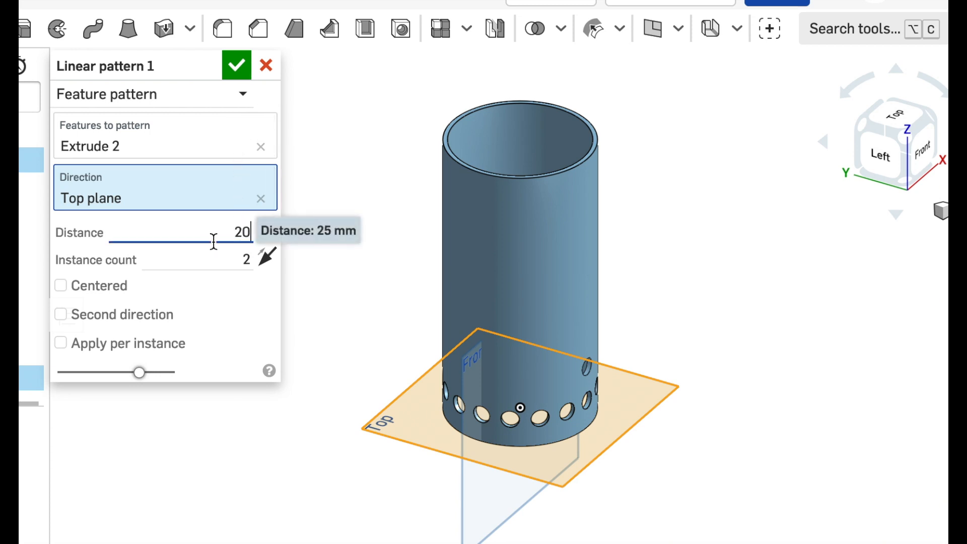
click(245, 259)
text(9)
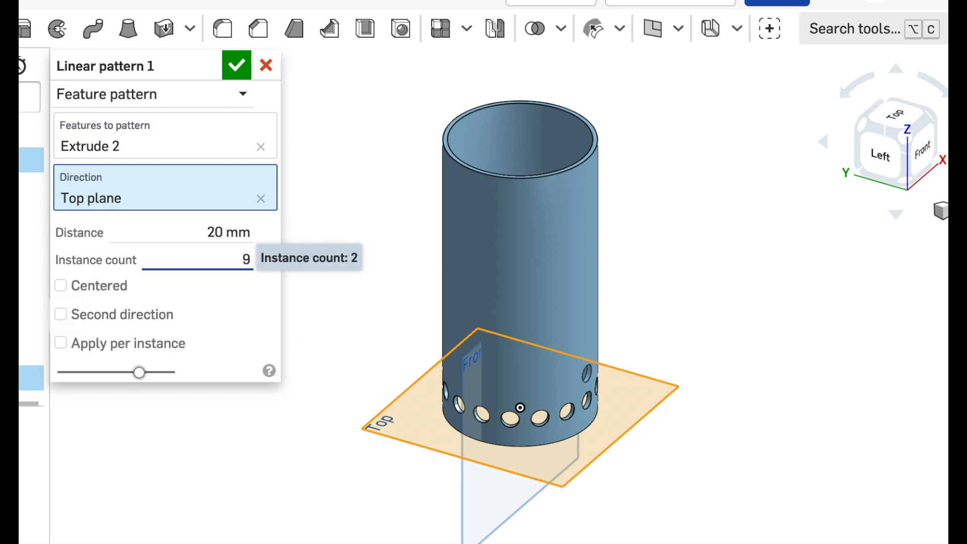
key(Return)
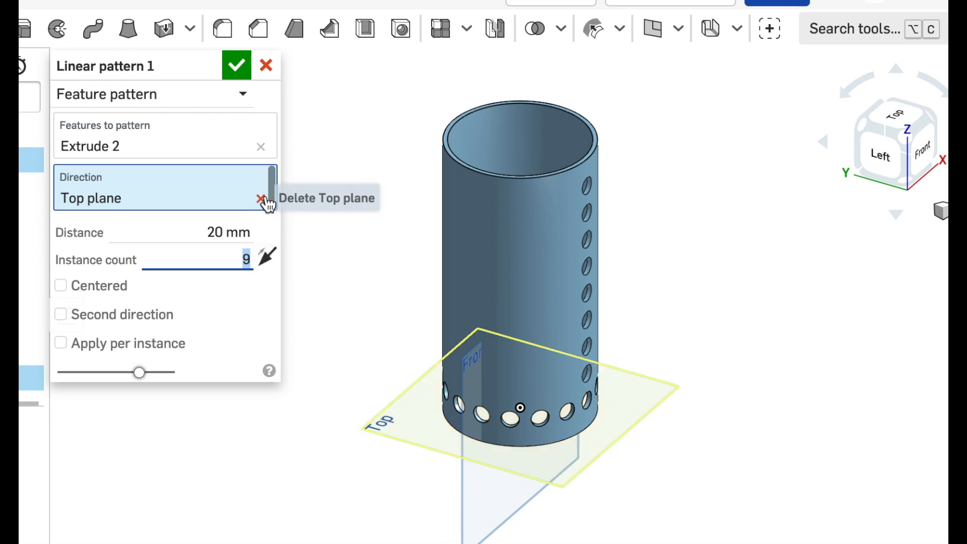
click(237, 67)
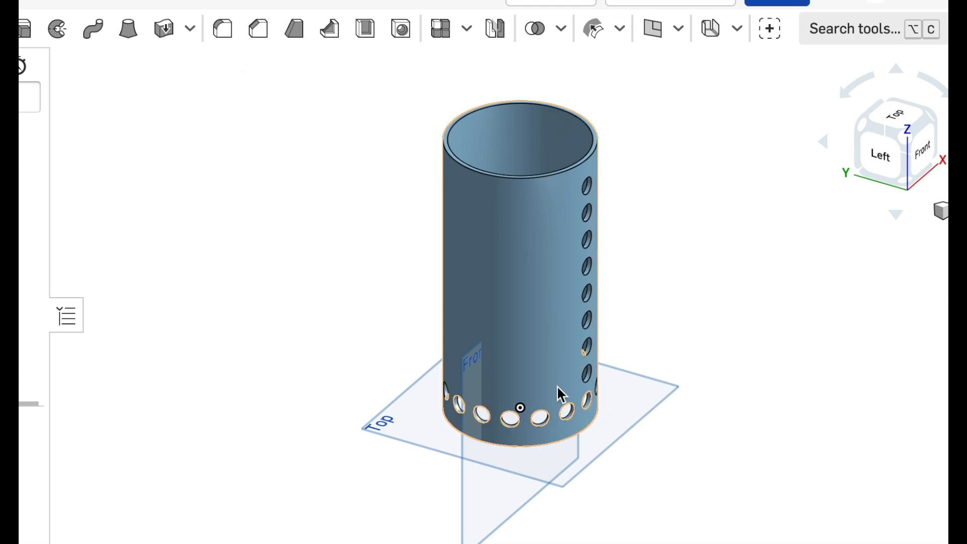
Step: Start another linear feature pattern of the circular hole pattern around the tube's base, with the Top plane as its direction
click(467, 29)
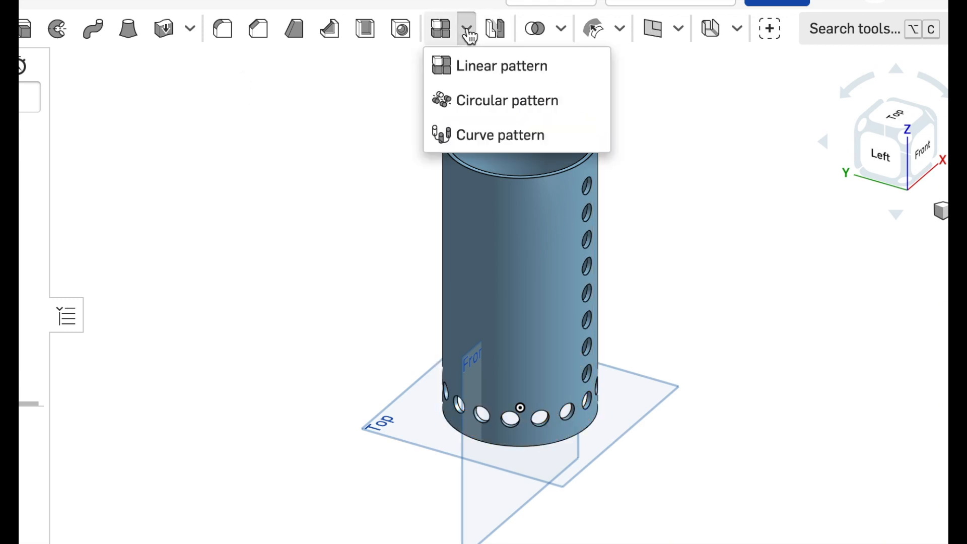
click(466, 65)
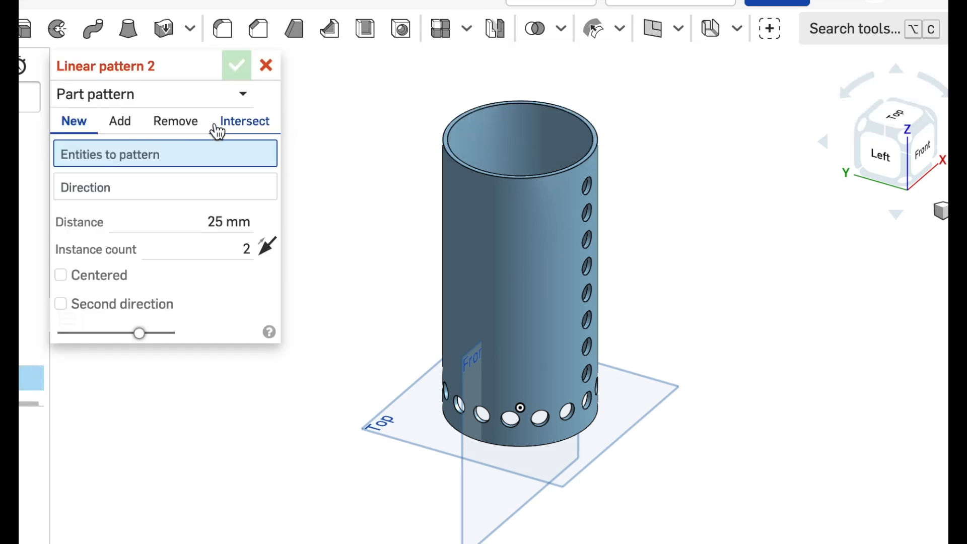
click(245, 95)
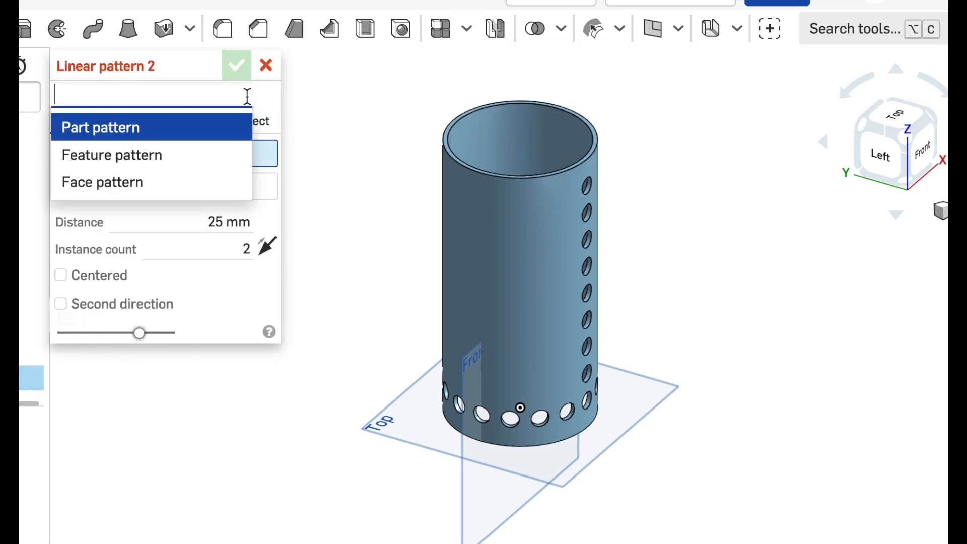
click(168, 158)
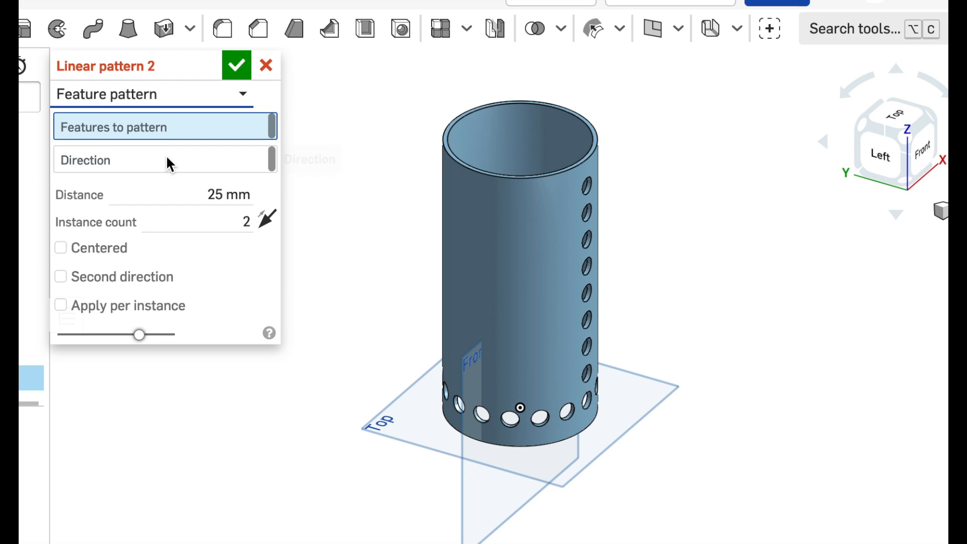
click(571, 413)
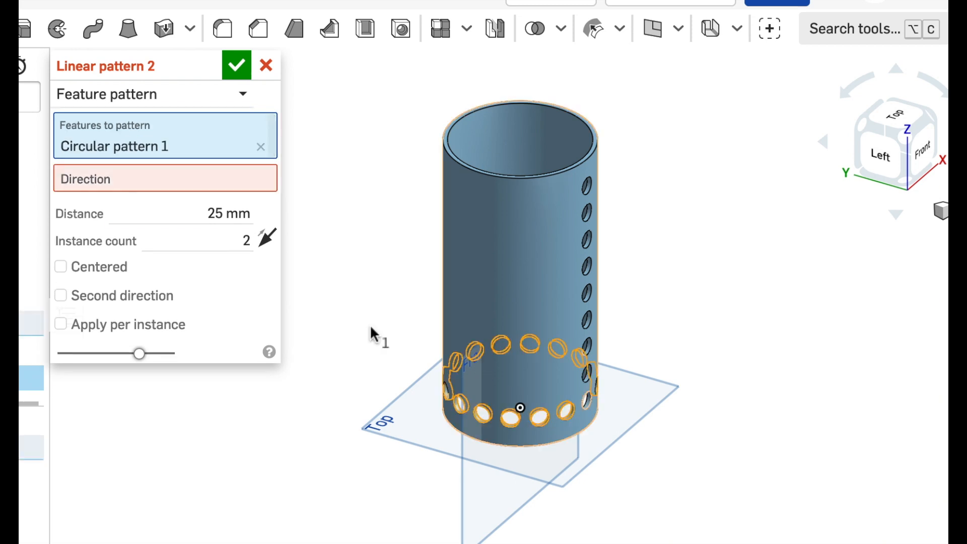
click(240, 176)
click(420, 432)
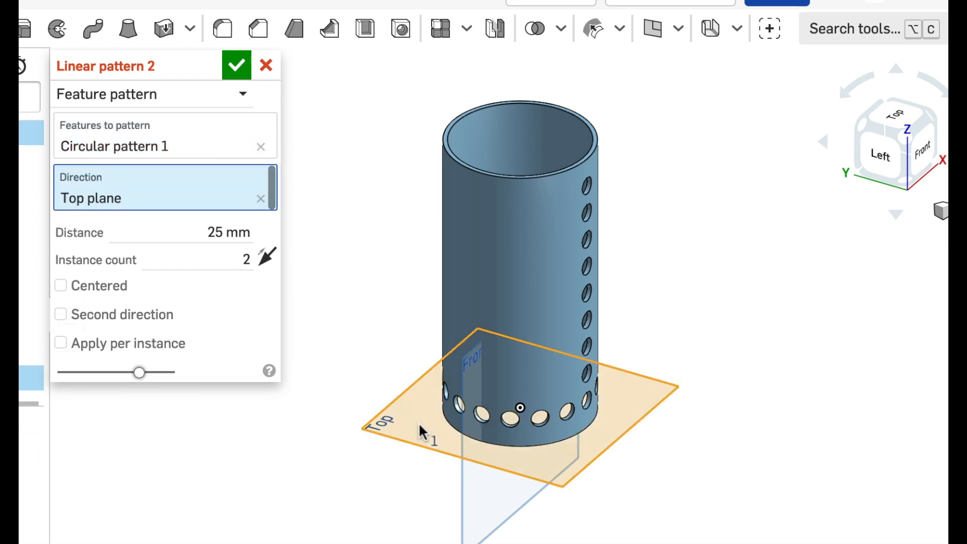
Step: Set the linear pattern of the hole ring to a 20 mm distance with 9 instances and finish it
click(218, 224)
text(20)
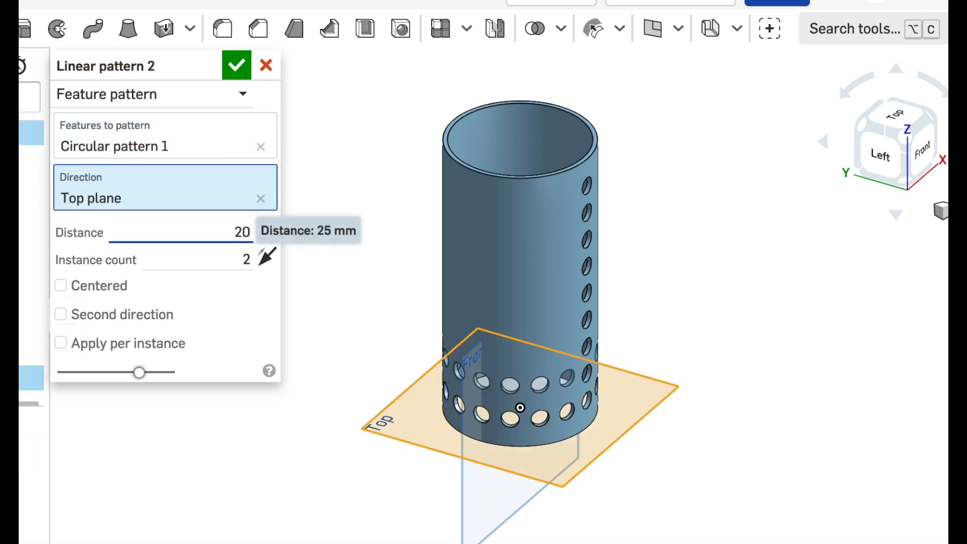
click(237, 256)
text(9)
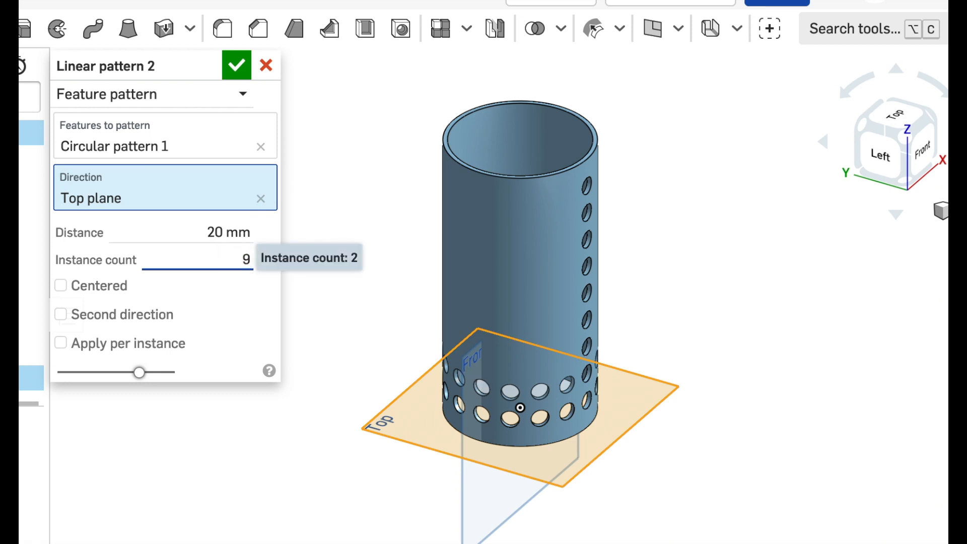
click(237, 64)
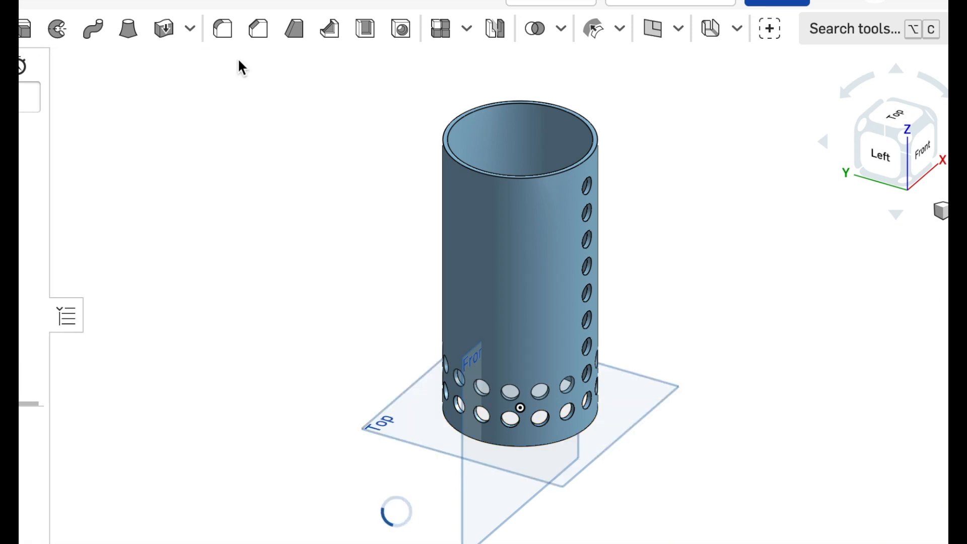